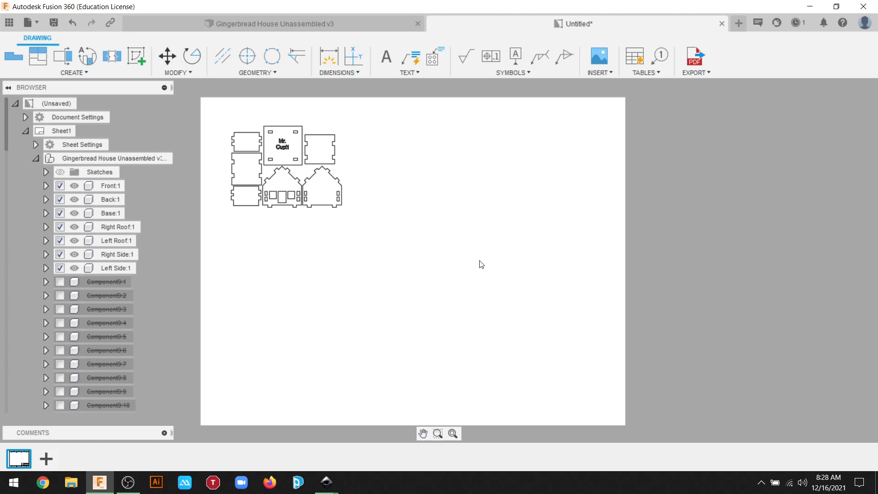
{"action": "scroll", "coordinate": [397, 181], "scroll_direction": "up", "scroll_amount": 1}
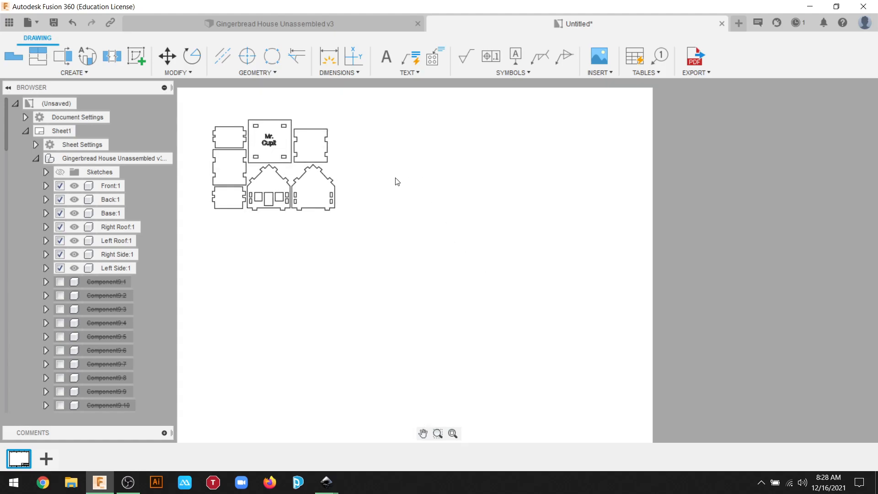
{"action": "left_click", "coordinate": [35, 145]}
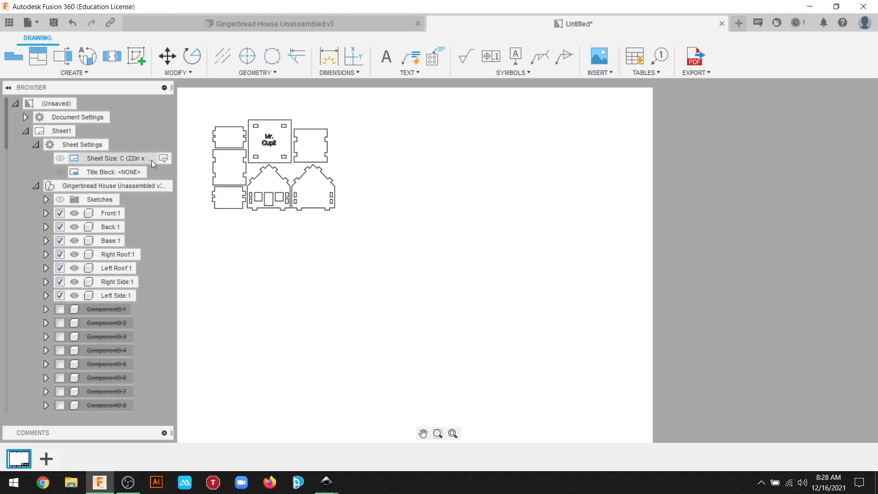
{"action": "left_click", "coordinate": [37, 145]}
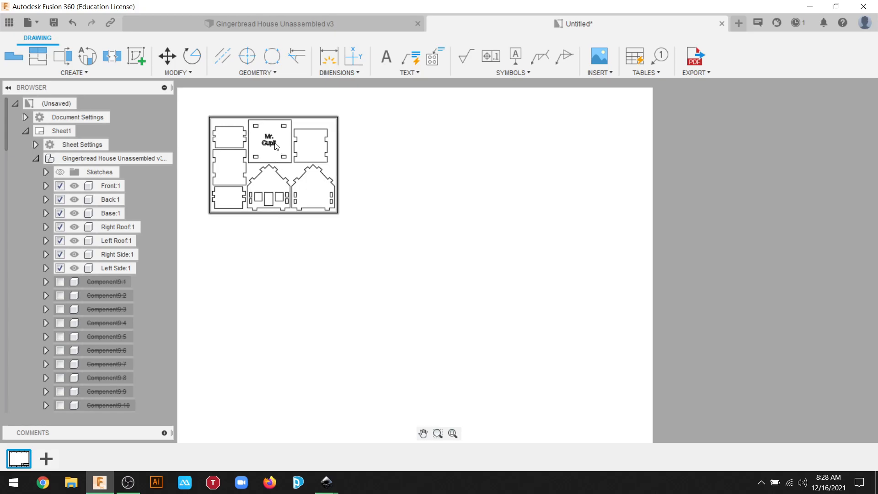
{"action": "scroll", "coordinate": [276, 145], "scroll_direction": "up", "scroll_amount": 3}
{"action": "scroll", "coordinate": [270, 147], "scroll_direction": "down", "scroll_amount": 2}
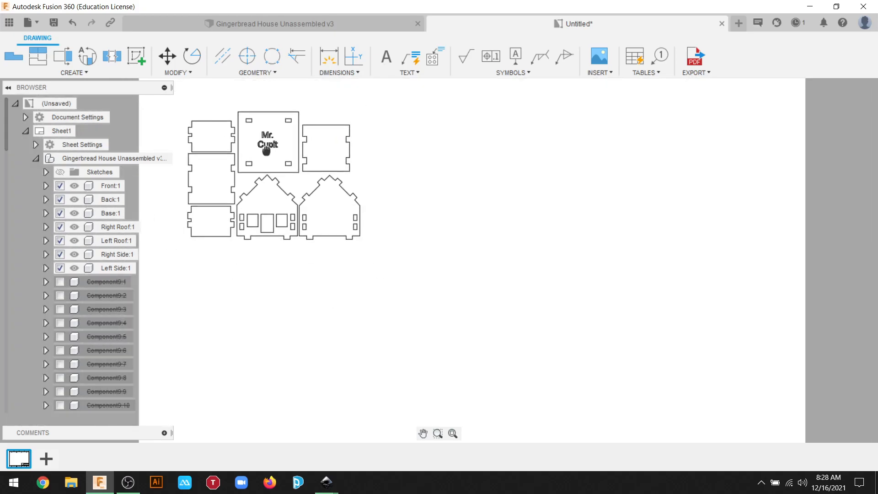
{"action": "left_click_drag", "start_coordinate": [266, 148], "coordinate": [322, 172]}
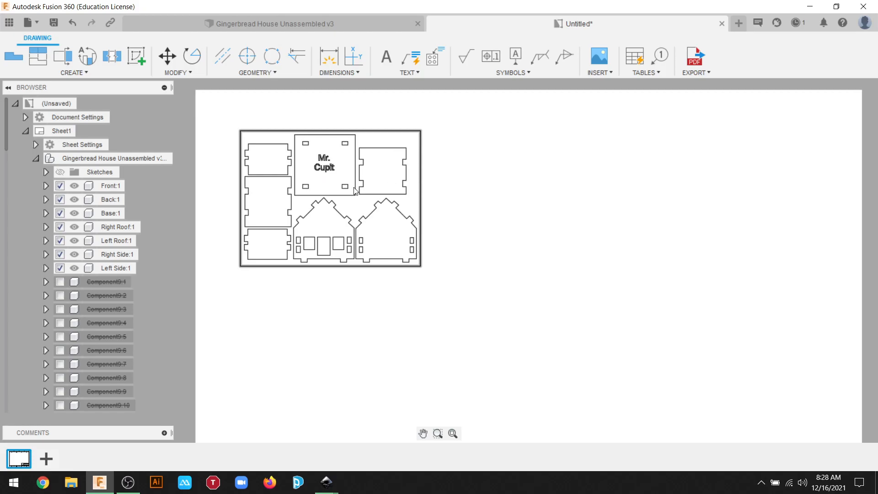
{"action": "left_click", "coordinate": [137, 480]}
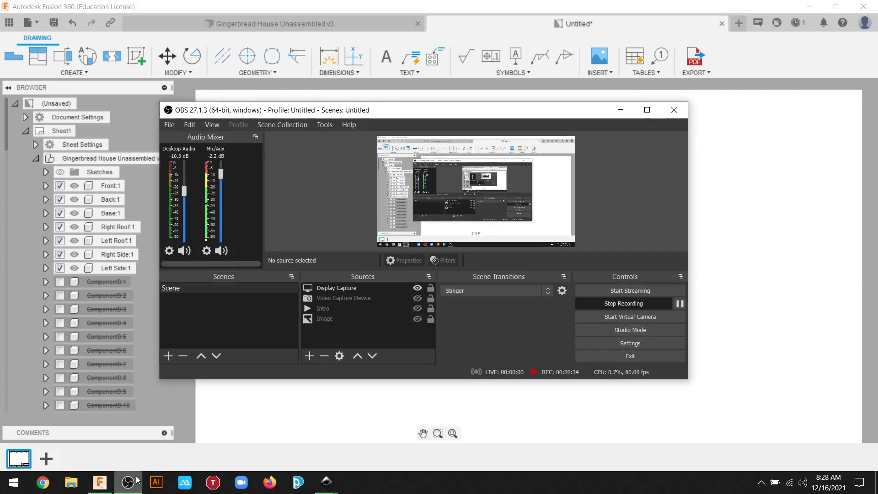
{"action": "left_click", "coordinate": [138, 480]}
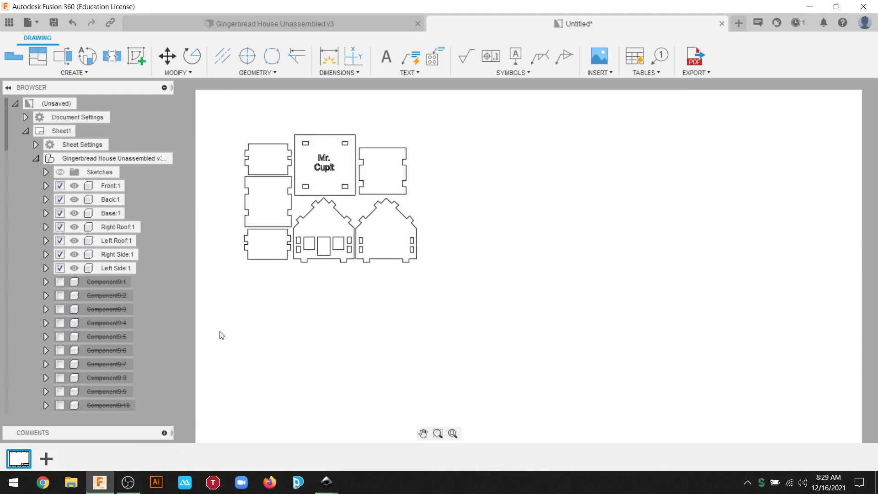
Review the sheet size setting of Sheet1 and leave it without changes.
{"action": "left_click", "coordinate": [36, 145]}
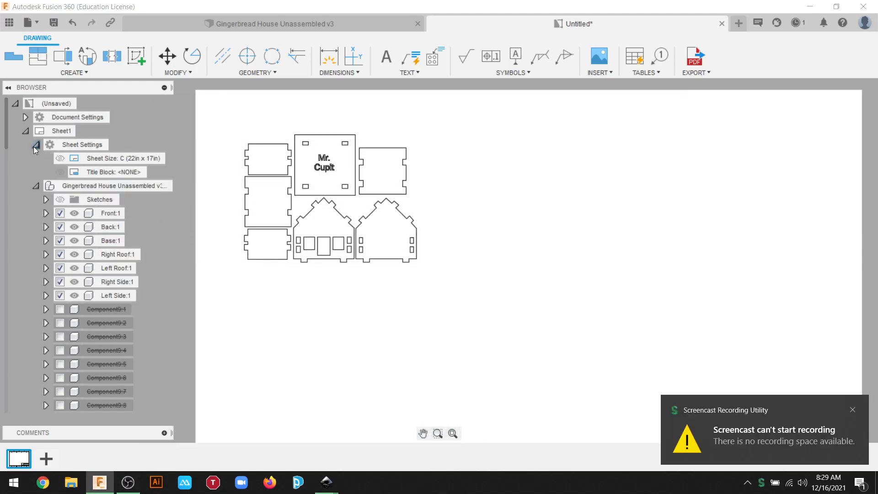
{"action": "double_click", "coordinate": [110, 158]}
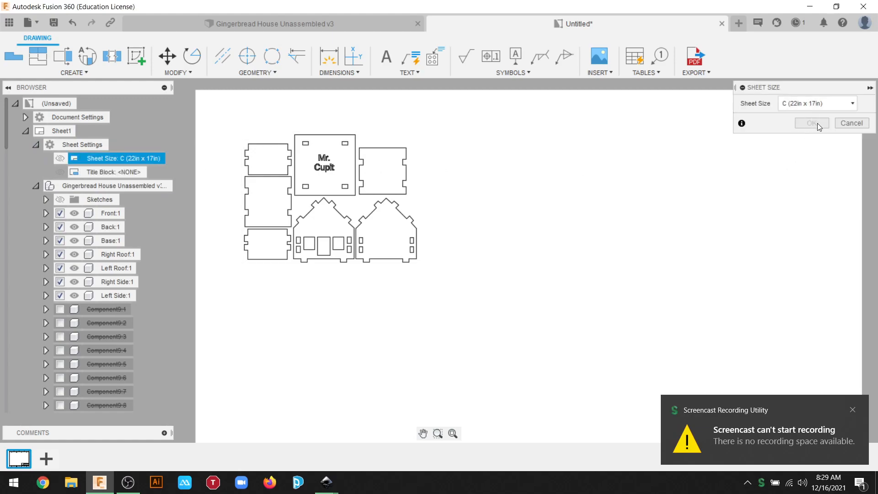
{"action": "left_click", "coordinate": [852, 124]}
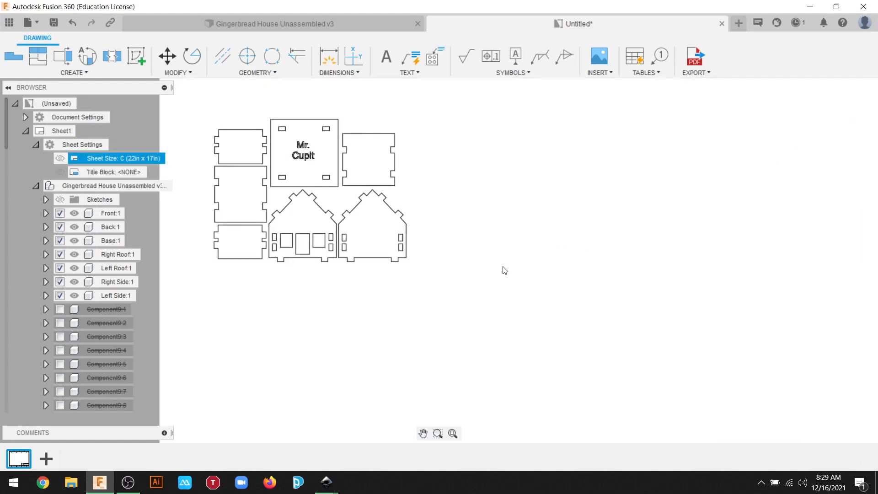
Export the drawing sheet as a PDF to Downloads, naming it with the owner's surname followed by "GB DF".
{"action": "scroll", "coordinate": [505, 270], "scroll_direction": "down", "scroll_amount": 5}
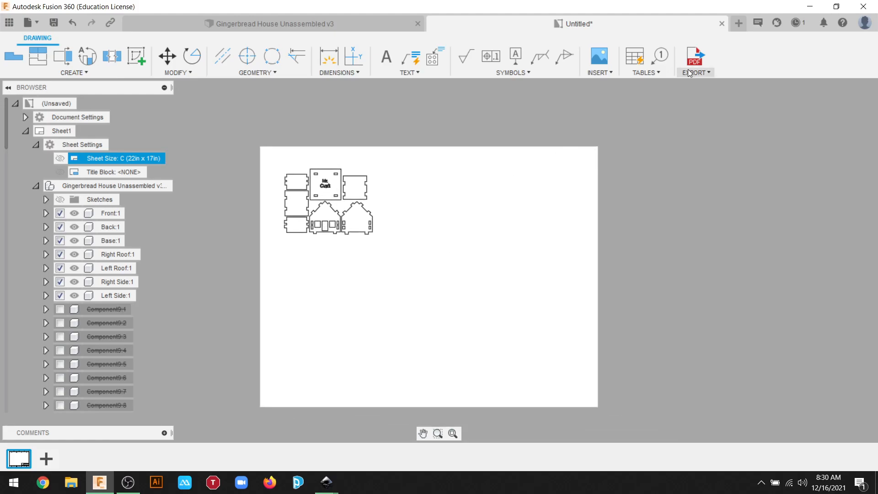
{"action": "left_click", "coordinate": [689, 73]}
{"action": "left_click", "coordinate": [827, 156]}
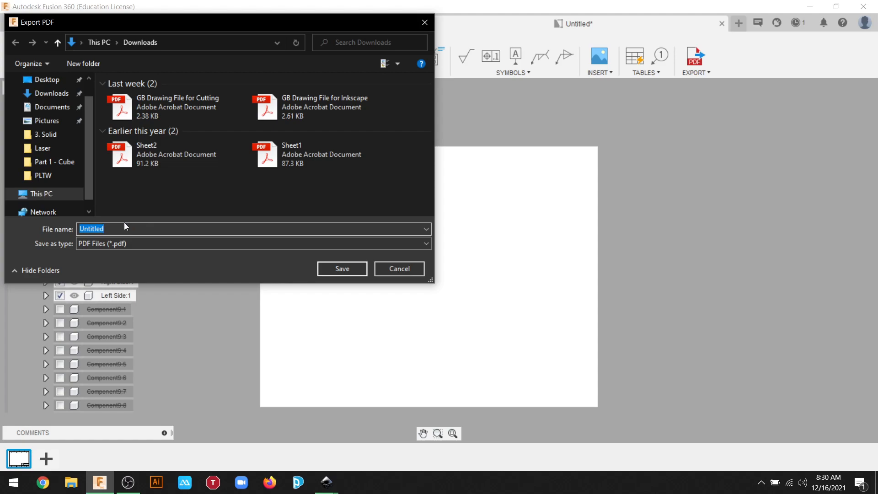
{"action": "type", "text": "Gin"}
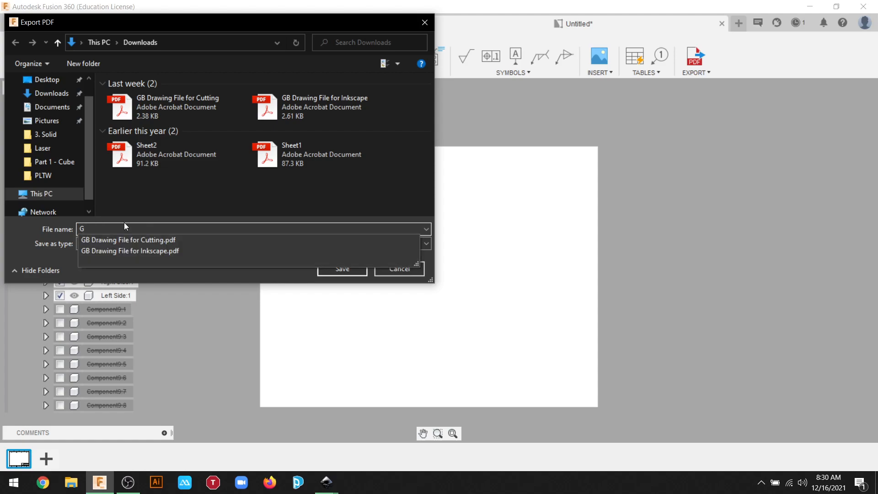
{"action": "key", "text": "BackSpace"}
{"action": "key", "text": "BackSpace"}
{"action": "key", "text": "BackSpace"}
{"action": "type", "text": "Cupit GB DF"}
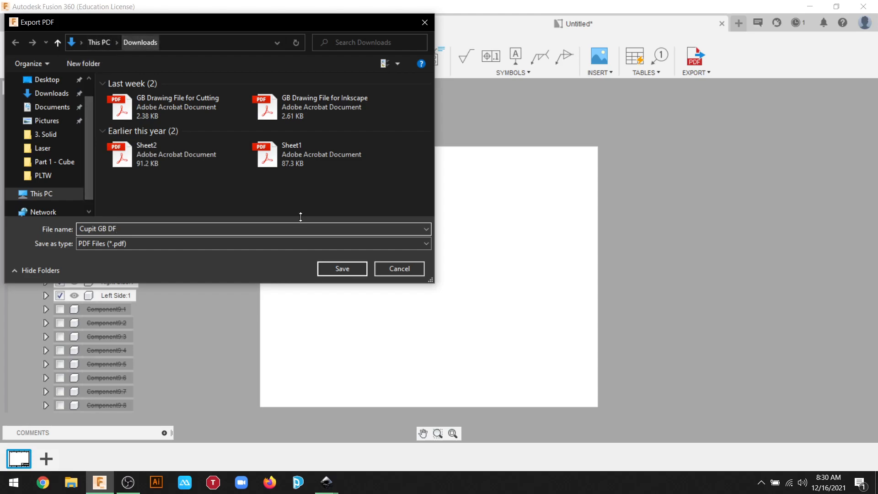
{"action": "left_click", "coordinate": [353, 273]}
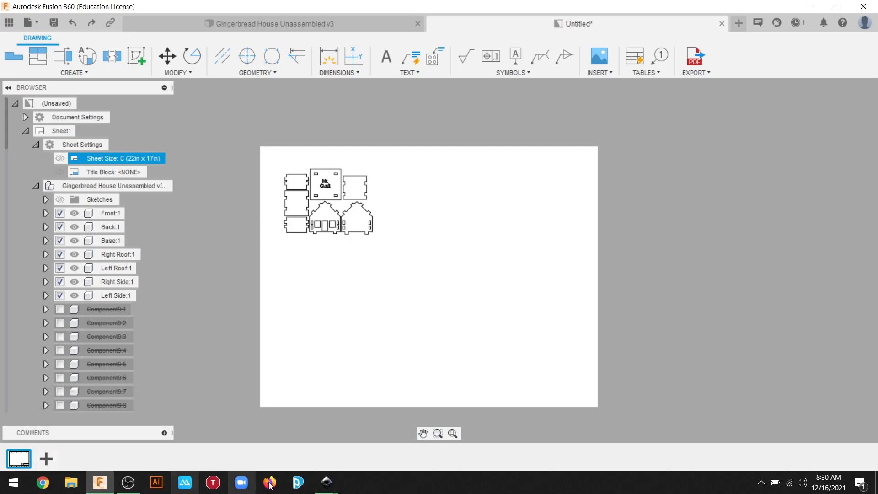
Switch to Inkscape and close both open documents without saving them.
{"action": "mouse_move", "coordinate": [326, 481]}
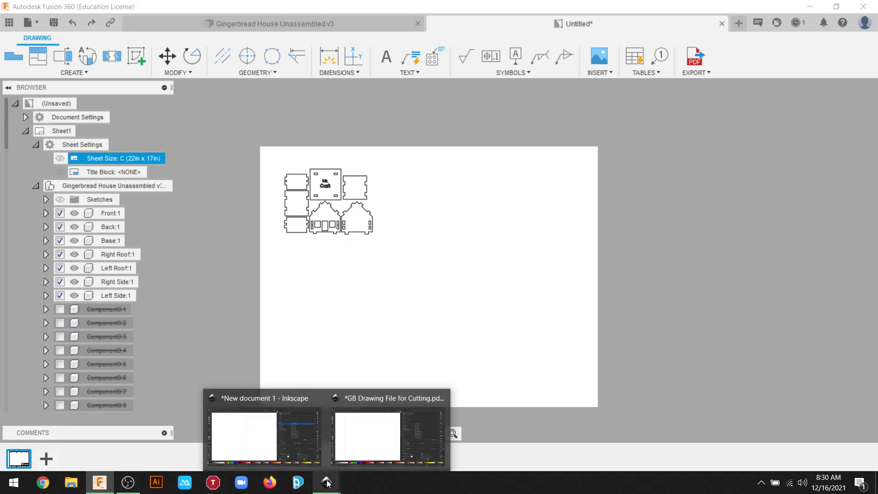
{"action": "left_click", "coordinate": [291, 447]}
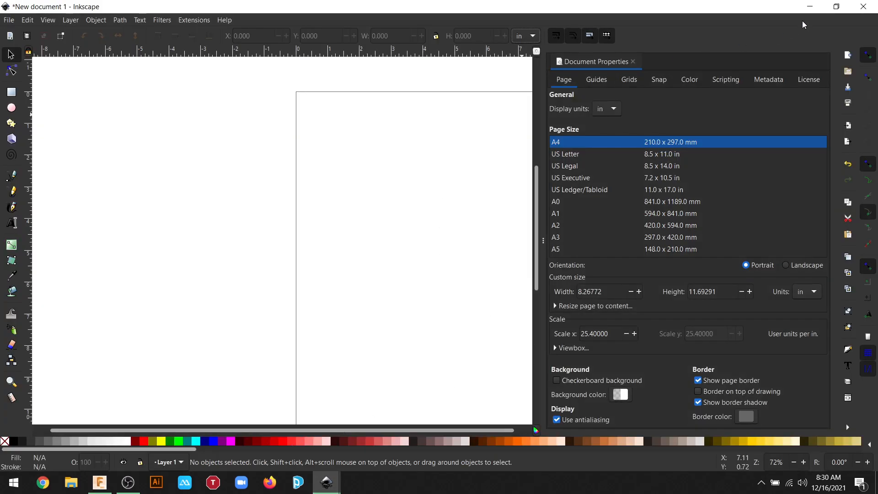
{"action": "left_click", "coordinate": [864, 6]}
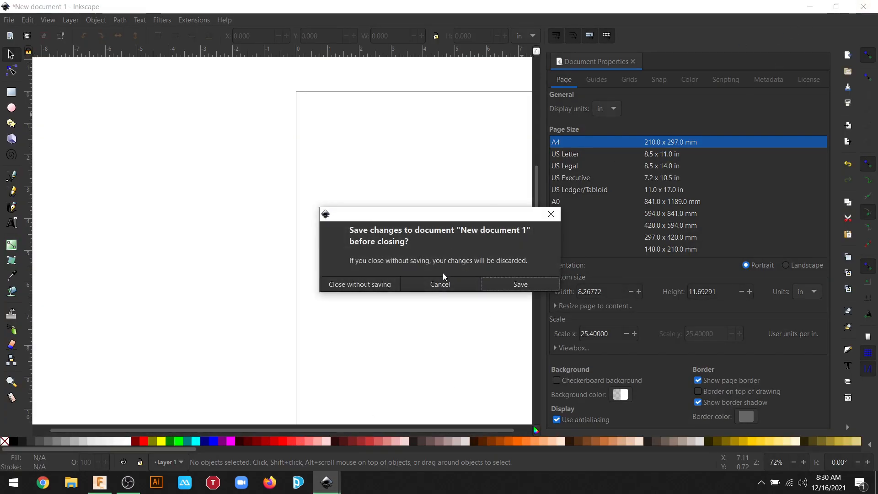
{"action": "left_click", "coordinate": [374, 285]}
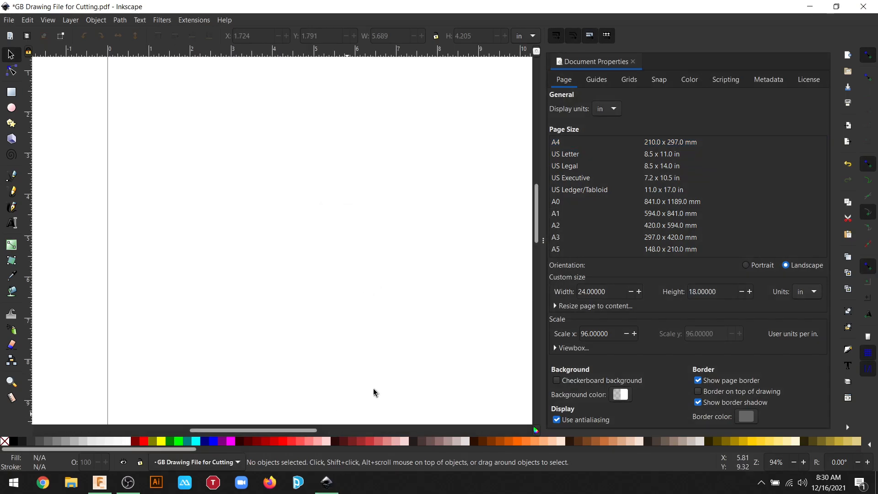
{"action": "left_click", "coordinate": [857, 11]}
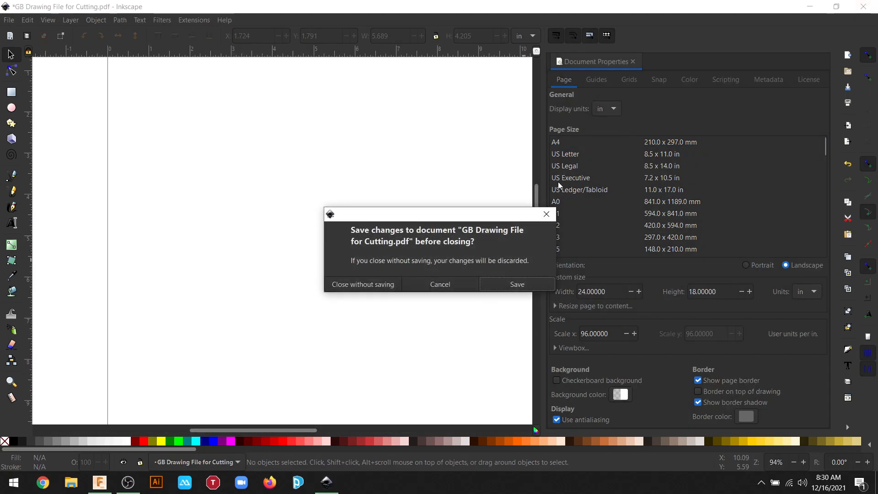
{"action": "left_click", "coordinate": [401, 283]}
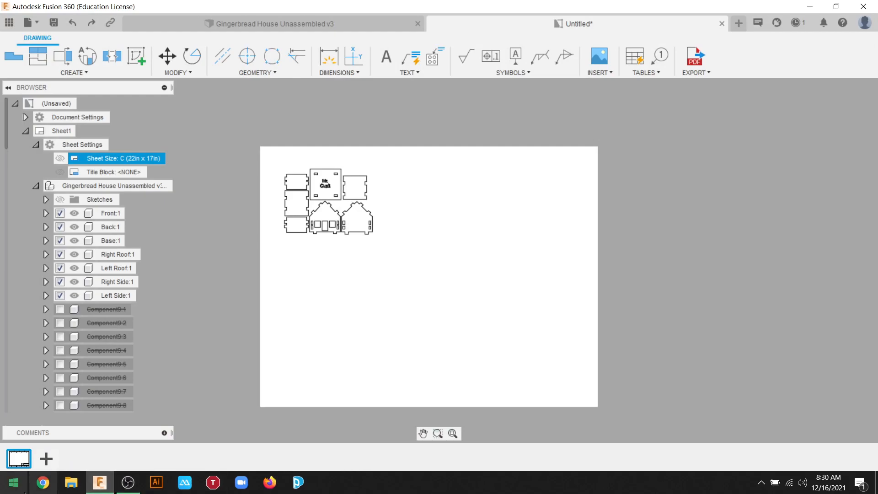
Launch Inkscape again and create a new document from its welcome screen.
{"action": "key", "text": "super"}
{"action": "scroll", "coordinate": [106, 283], "scroll_direction": "down", "scroll_amount": 10}
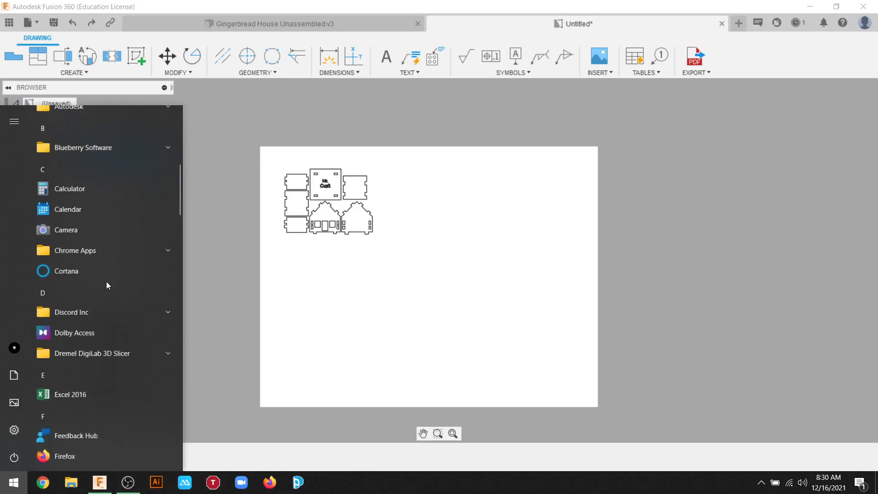
{"action": "left_click", "coordinate": [98, 293]}
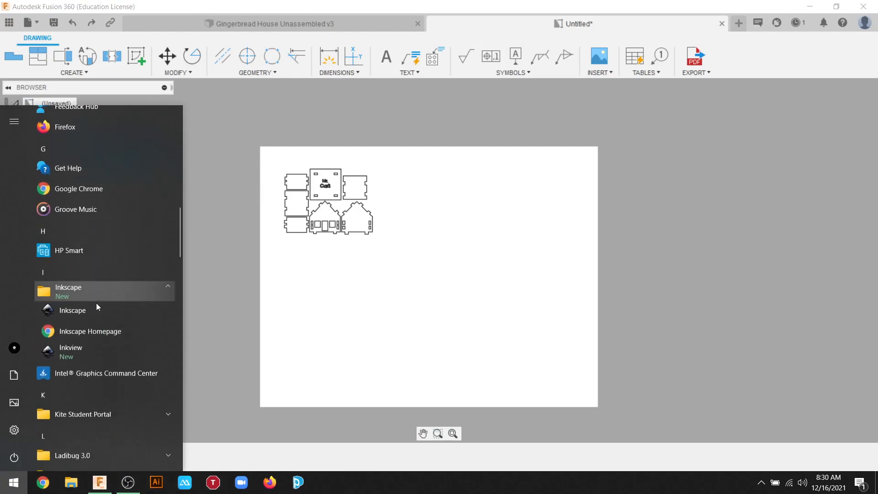
{"action": "left_click", "coordinate": [92, 322]}
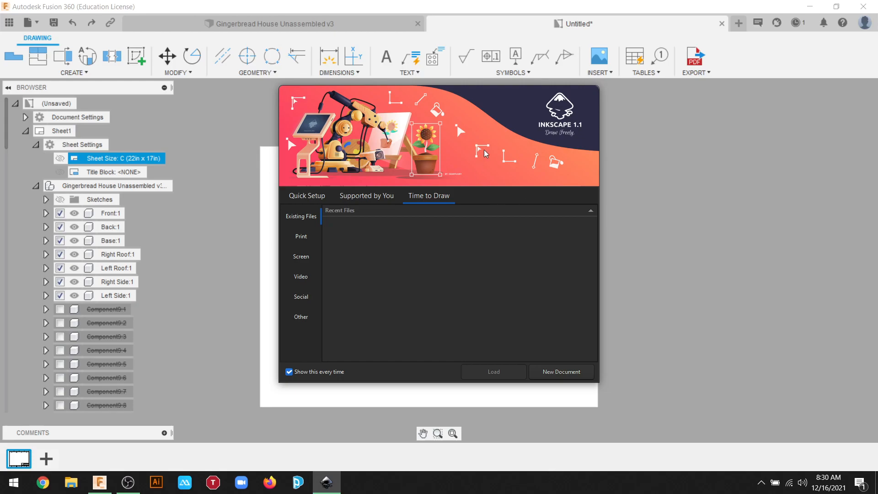
{"action": "left_click", "coordinate": [547, 372]}
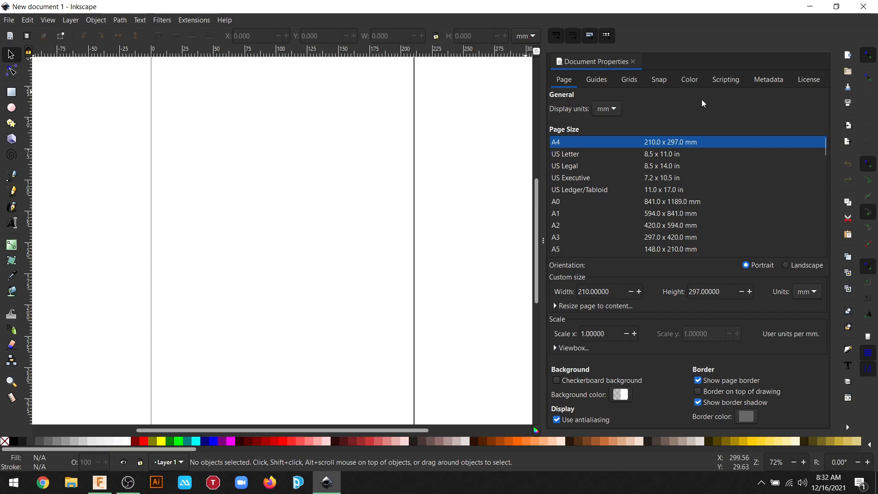
Close Document Properties, reopen it to view the page settings, and close it again.
{"action": "left_click", "coordinate": [634, 61]}
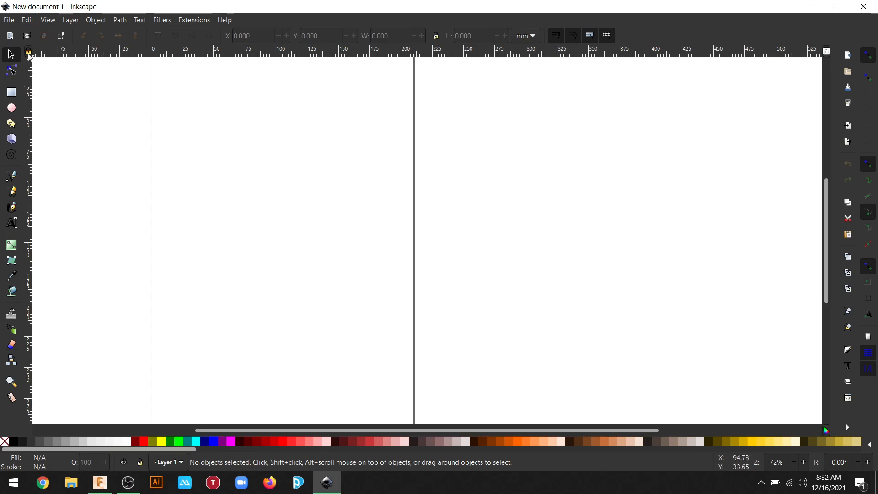
{"action": "left_click", "coordinate": [15, 21]}
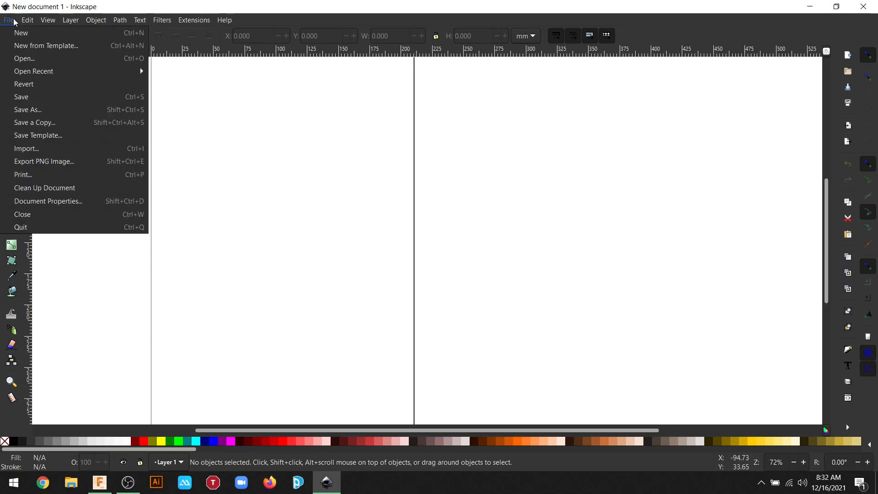
{"action": "left_click", "coordinate": [31, 201]}
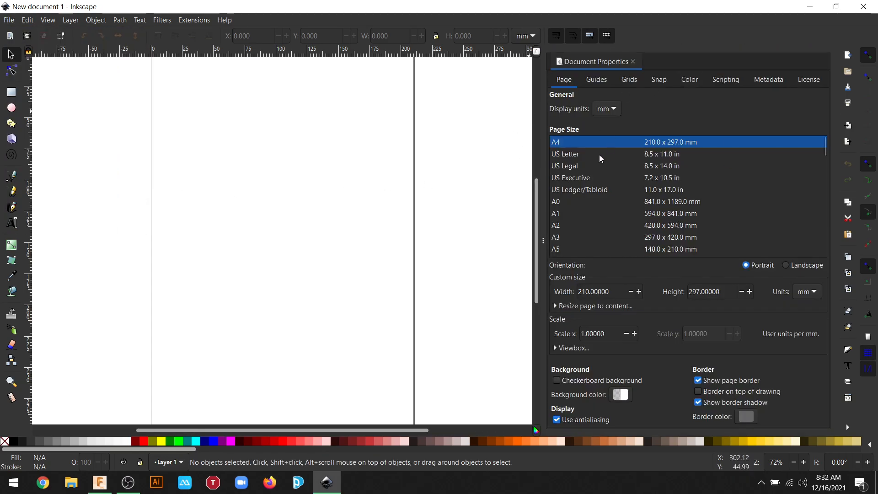
{"action": "left_click", "coordinate": [633, 63]}
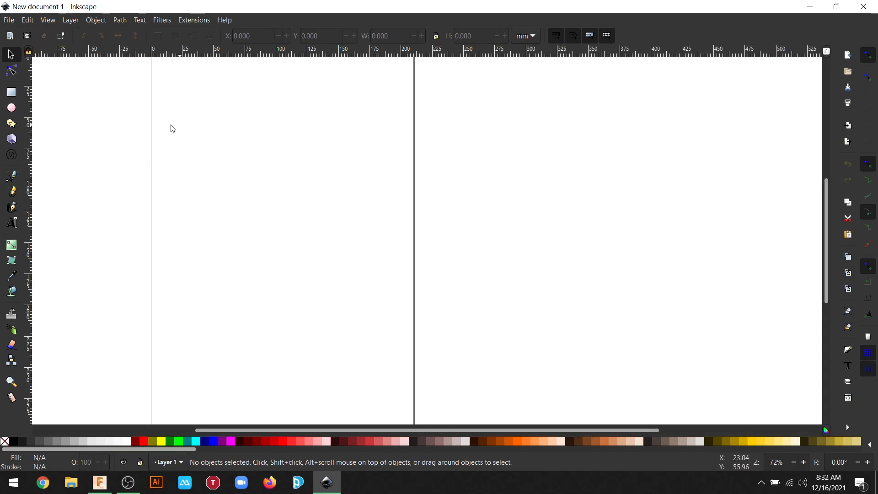
Bring up the file opening dialog and select the newly exported "GB DF" PDF in Downloads.
{"action": "left_click", "coordinate": [9, 20]}
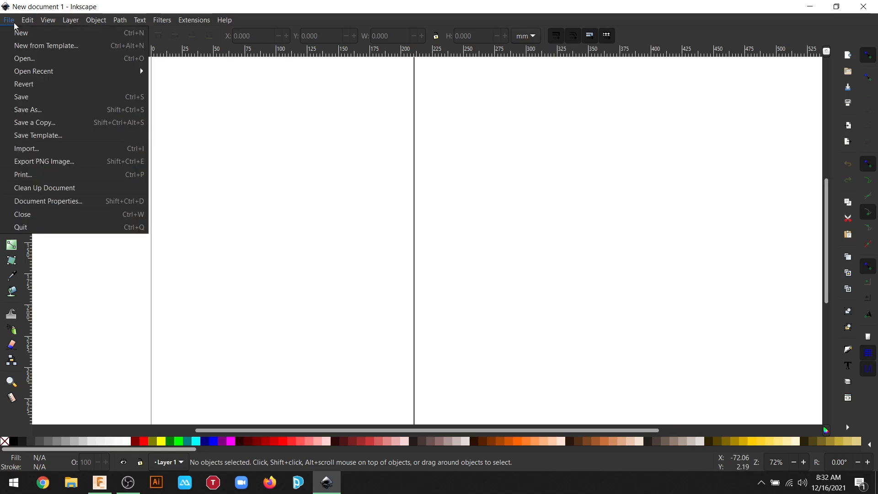
{"action": "left_click", "coordinate": [24, 58]}
{"action": "left_click_drag", "start_coordinate": [188, 23], "coordinate": [394, 43]}
{"action": "left_click", "coordinate": [312, 105]}
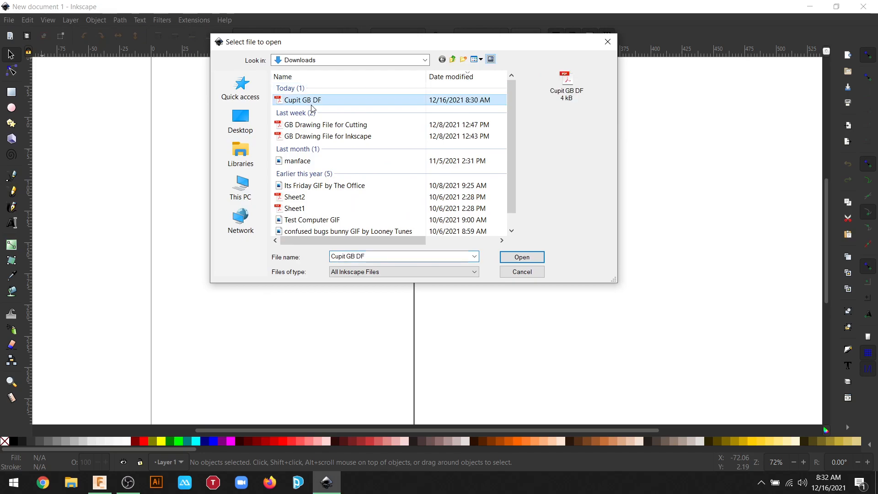
Browse the C drive's Users folder and the Libraries in the file opening dialog.
{"action": "left_click", "coordinate": [250, 199]}
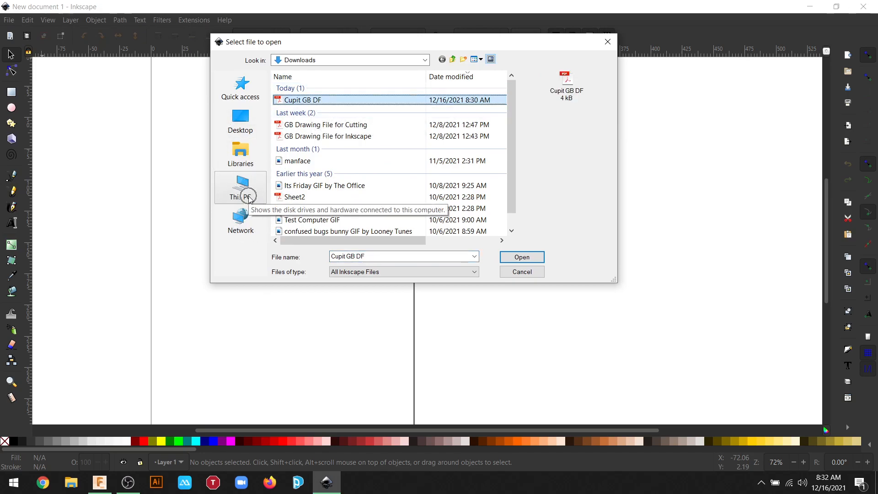
{"action": "scroll", "coordinate": [368, 192], "scroll_direction": "down", "scroll_amount": 5}
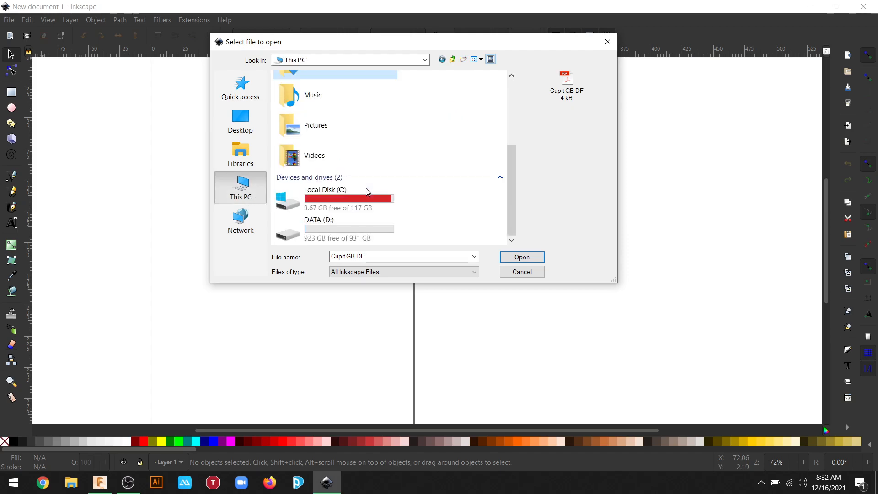
{"action": "double_click", "coordinate": [369, 192]}
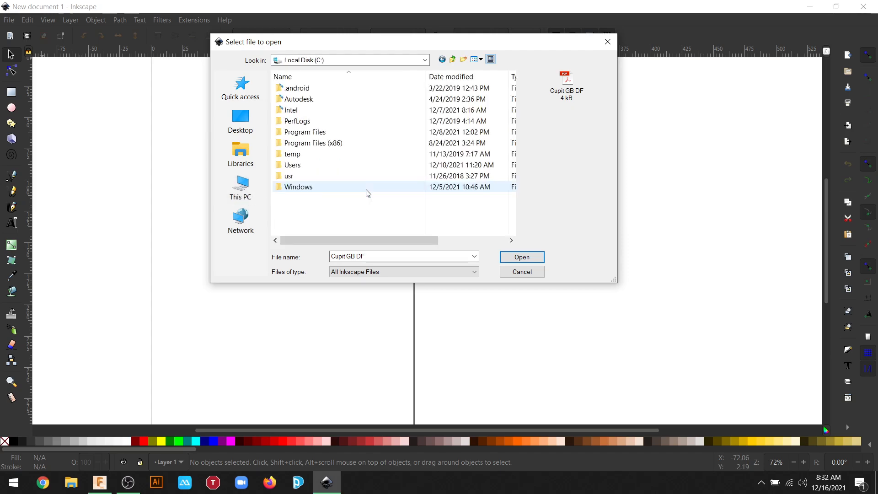
{"action": "left_click", "coordinate": [319, 169]}
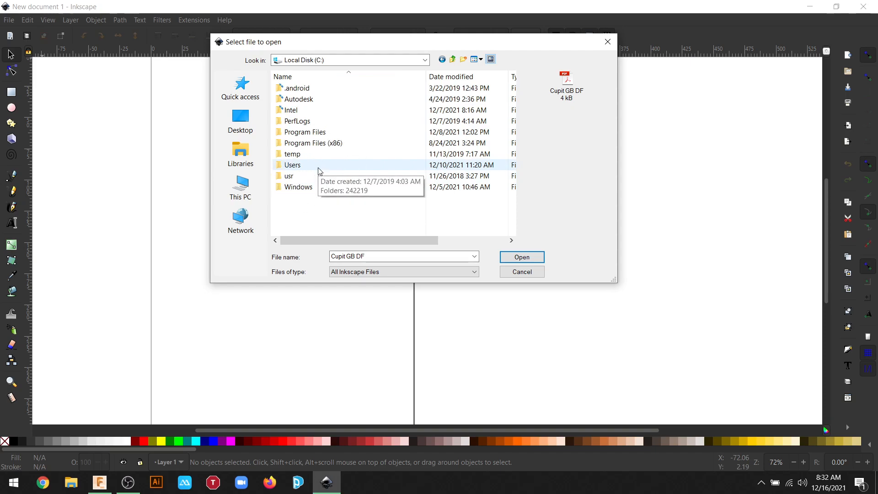
{"action": "double_click", "coordinate": [318, 168]}
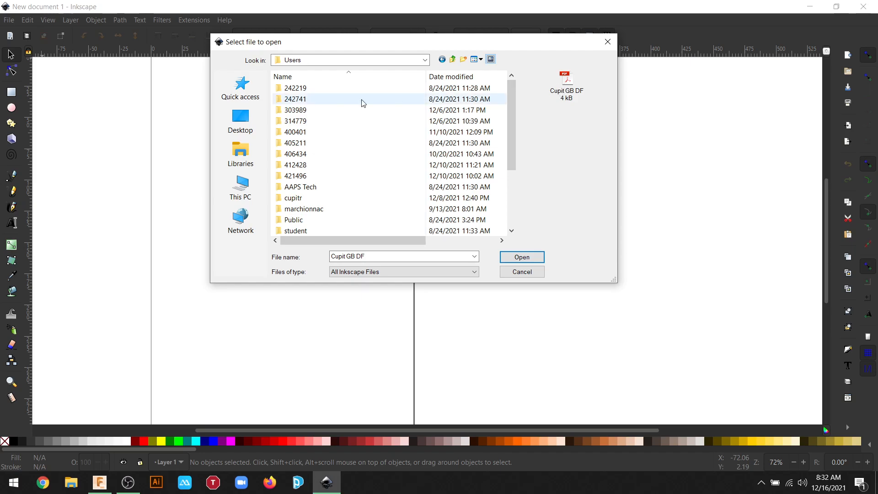
{"action": "left_click", "coordinate": [243, 153]}
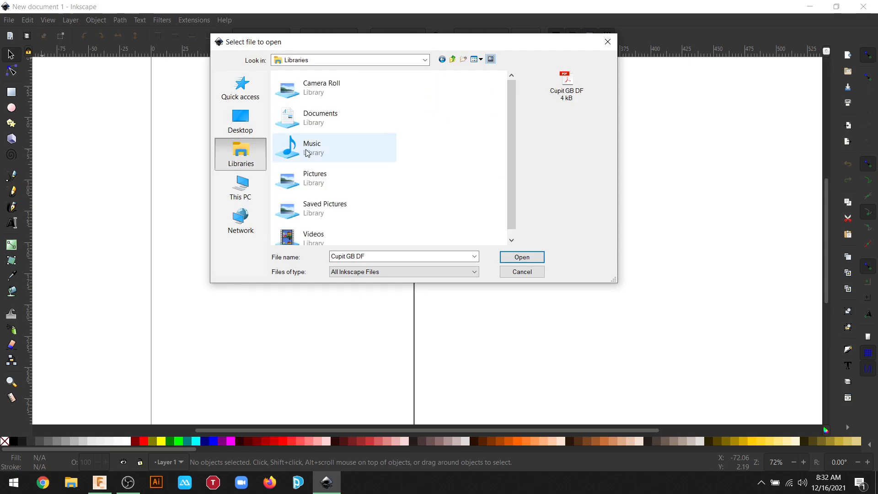
{"action": "scroll", "coordinate": [334, 138], "scroll_direction": "down", "scroll_amount": 1}
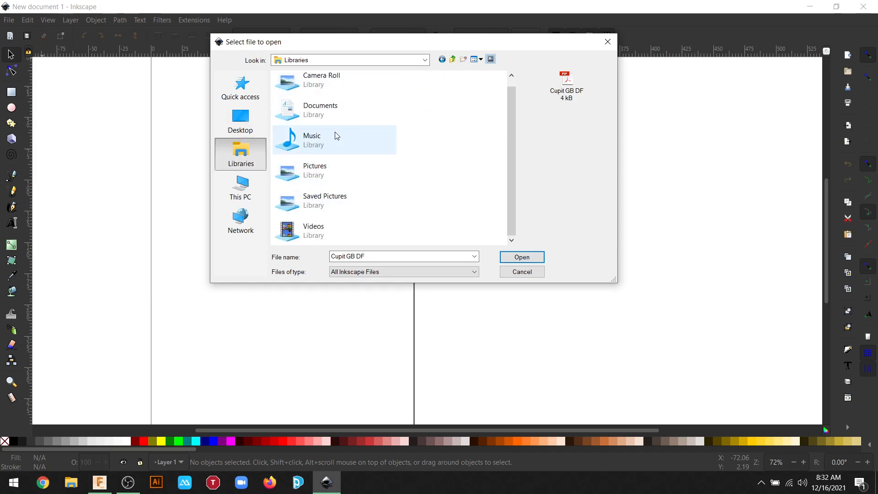
Return to the Downloads folder and open the "GB DF" PDF using the Internal import option.
{"action": "left_click", "coordinate": [241, 187]}
{"action": "scroll", "coordinate": [347, 160], "scroll_direction": "down", "scroll_amount": 1}
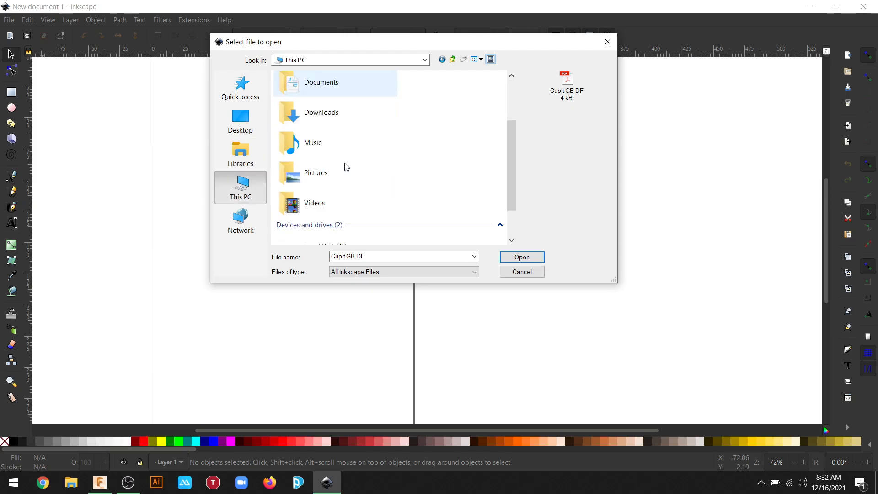
{"action": "double_click", "coordinate": [342, 117]}
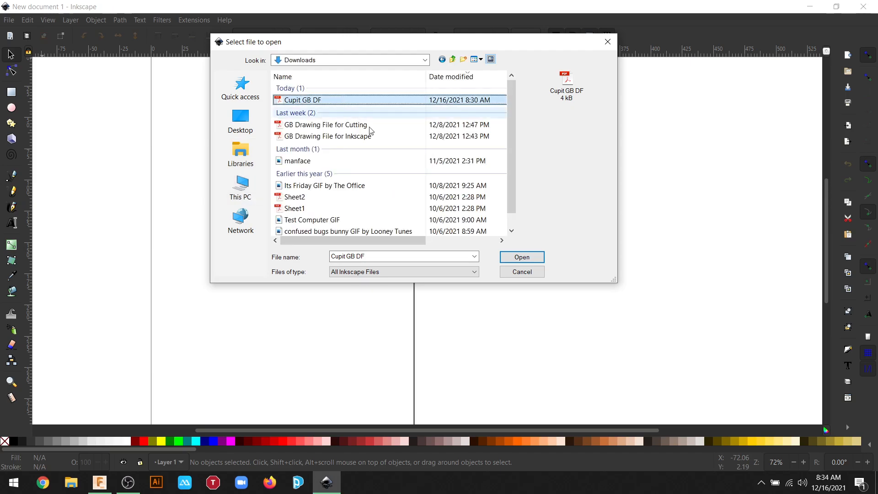
{"action": "left_click", "coordinate": [519, 258]}
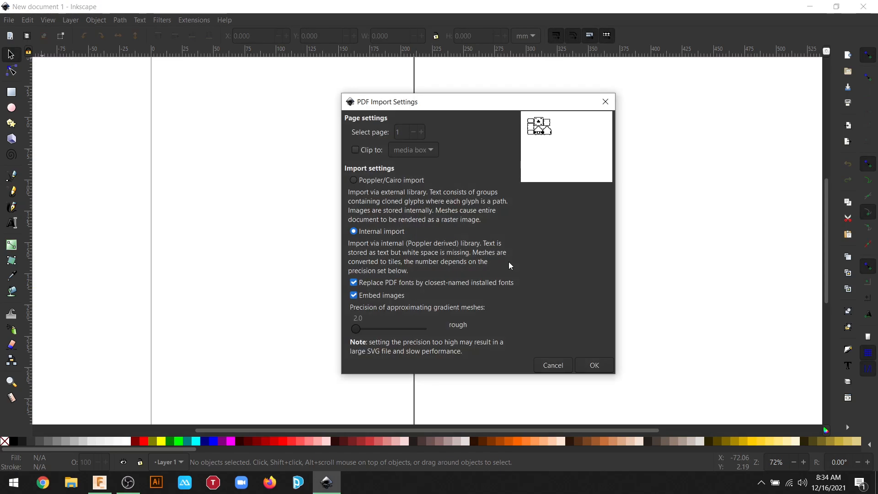
{"action": "left_click", "coordinate": [595, 366]}
{"action": "scroll", "coordinate": [575, 290], "scroll_direction": "down", "scroll_amount": 4}
{"action": "scroll", "coordinate": [575, 290], "scroll_direction": "up", "scroll_amount": 6}
{"action": "scroll", "coordinate": [576, 291], "scroll_direction": "down", "scroll_amount": 2}
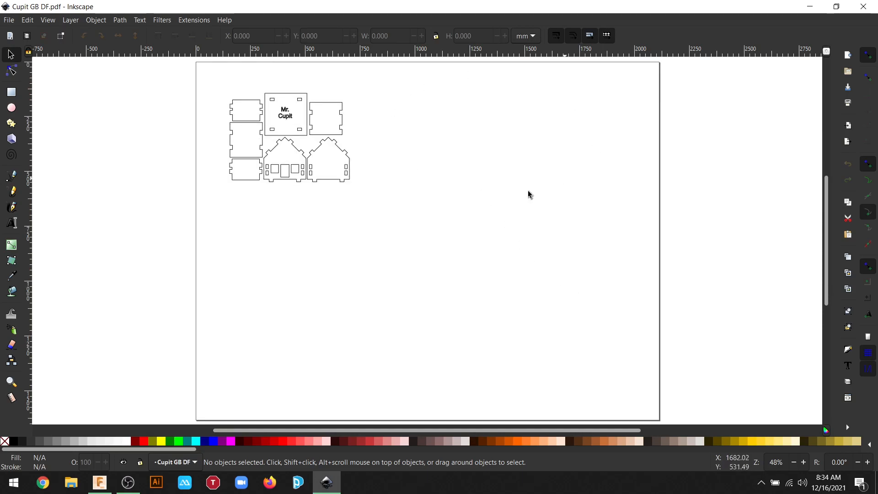
Switch the selection tool's measurement units to inches.
{"action": "left_click", "coordinate": [526, 36]}
{"action": "scroll", "coordinate": [528, 41], "scroll_direction": "up", "scroll_amount": 2}
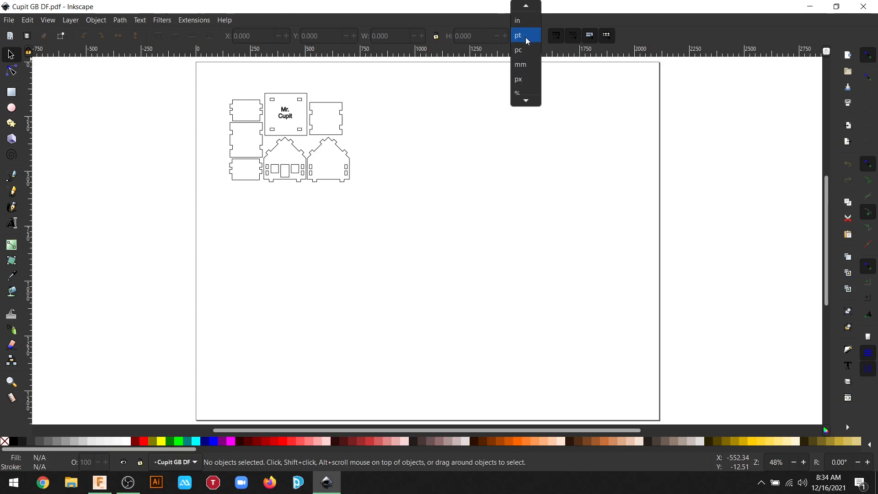
{"action": "scroll", "coordinate": [527, 57], "scroll_direction": "up", "scroll_amount": 1}
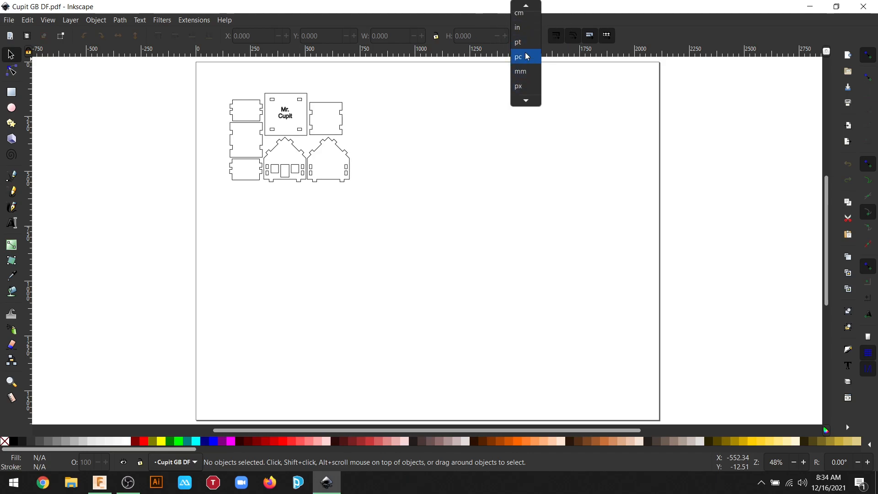
{"action": "scroll", "coordinate": [526, 44], "scroll_direction": "up", "scroll_amount": 1}
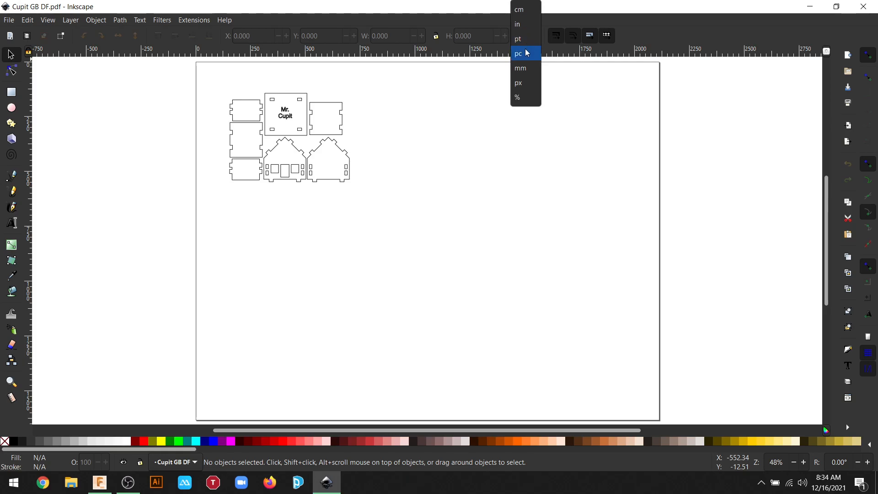
{"action": "left_click", "coordinate": [527, 24]}
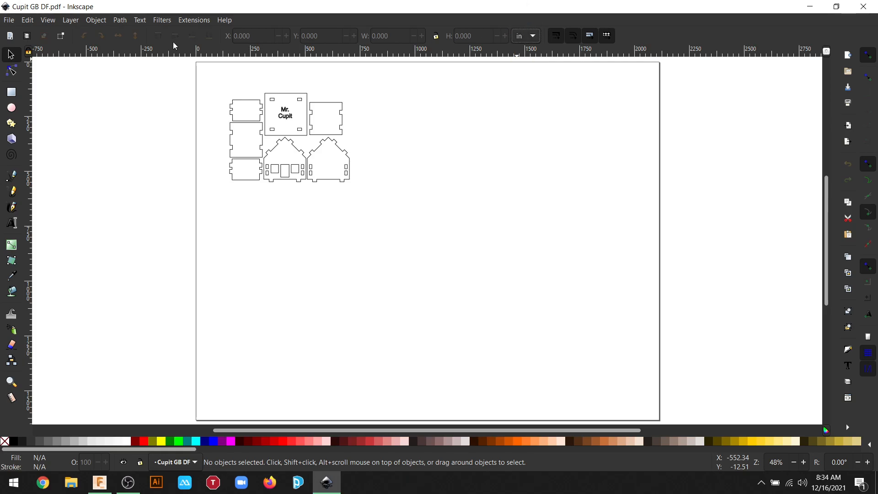
Set both the display units and the custom page size units to inches in Document Properties, and close it.
{"action": "left_click", "coordinate": [9, 20]}
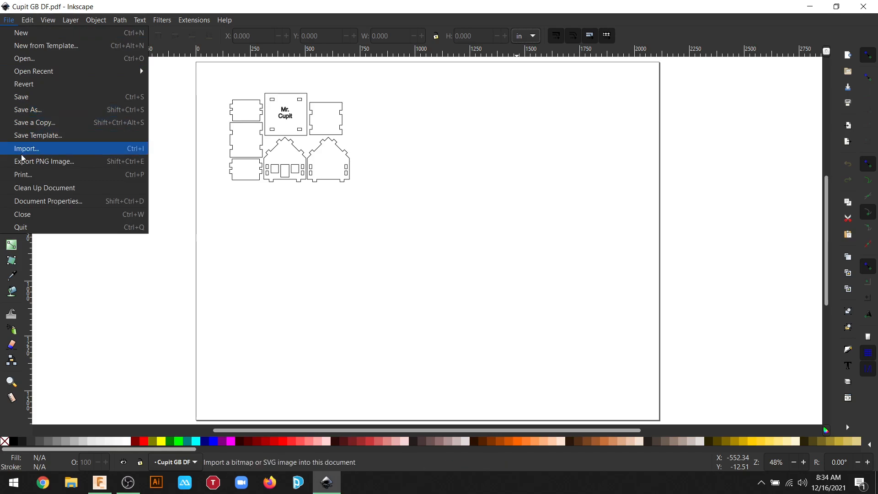
{"action": "left_click", "coordinate": [28, 201]}
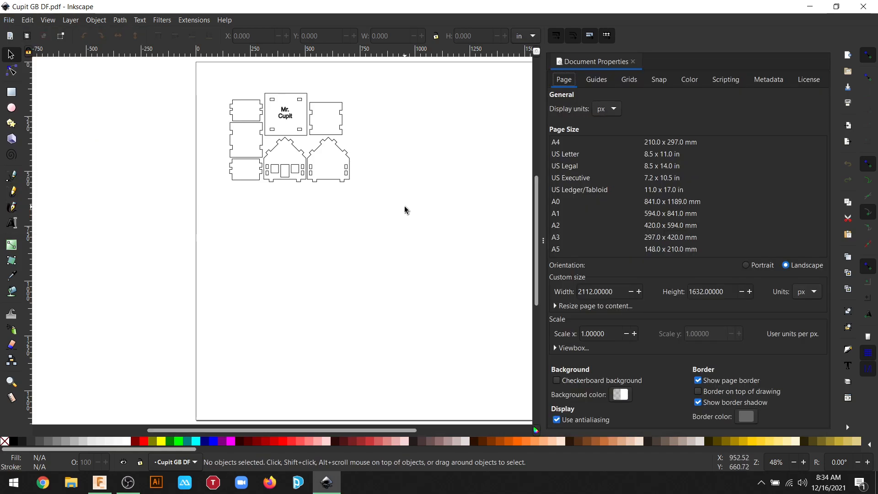
{"action": "left_click", "coordinate": [616, 110]}
{"action": "left_click", "coordinate": [611, 61]}
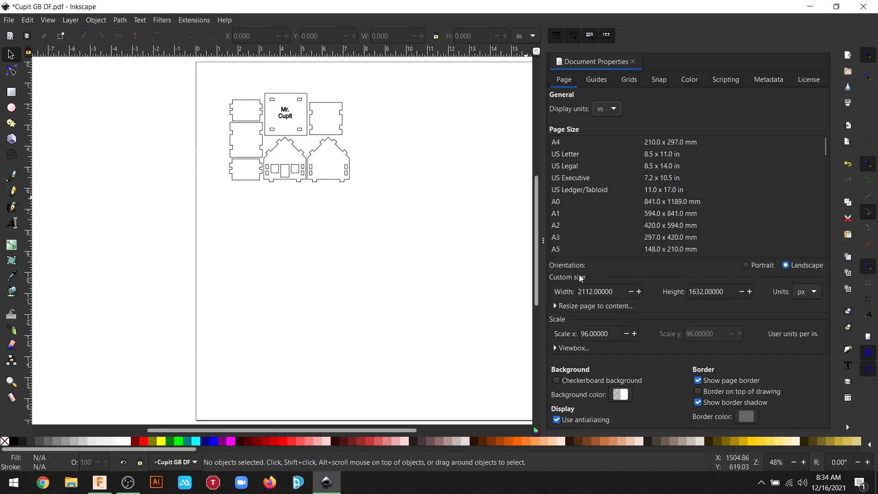
{"action": "left_click", "coordinate": [814, 292]}
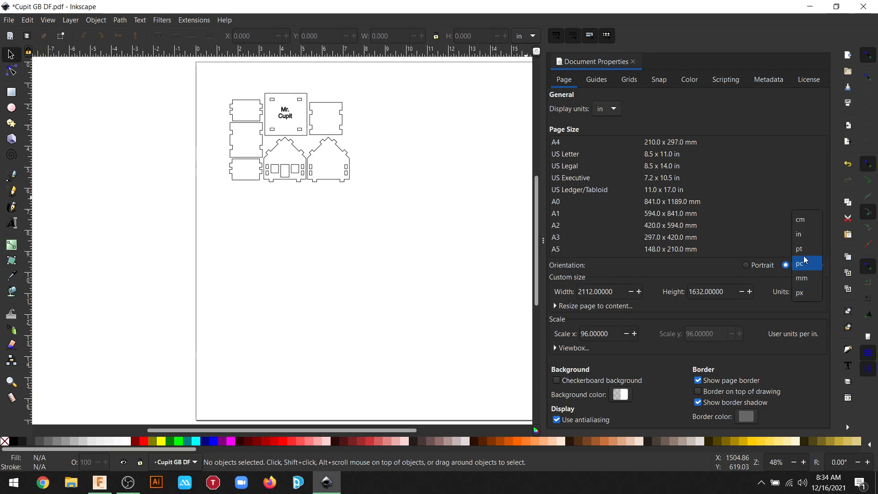
{"action": "left_click", "coordinate": [806, 237]}
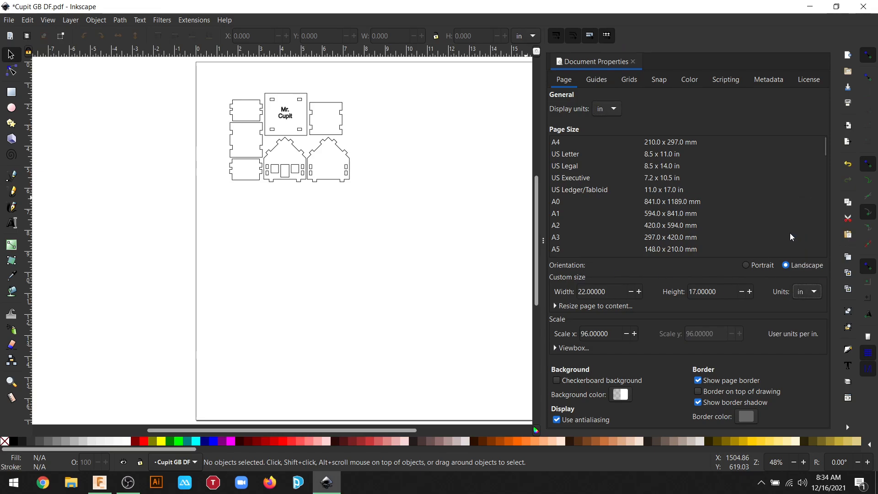
{"action": "left_click", "coordinate": [633, 61]}
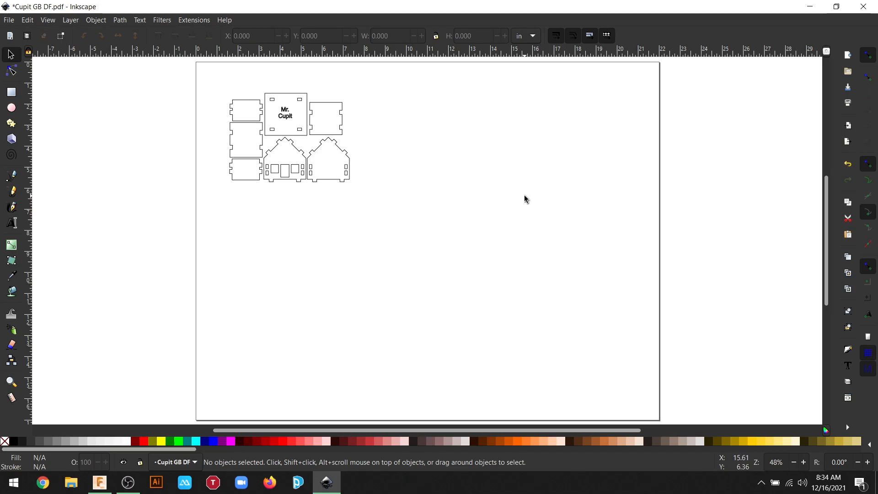
Enter the imported drawing's outer group and ungroup the clipped group of gingerbread house parts inside it.
{"action": "scroll", "coordinate": [300, 149], "scroll_direction": "up", "scroll_amount": 6}
{"action": "scroll", "coordinate": [296, 163], "scroll_direction": "down", "scroll_amount": 4}
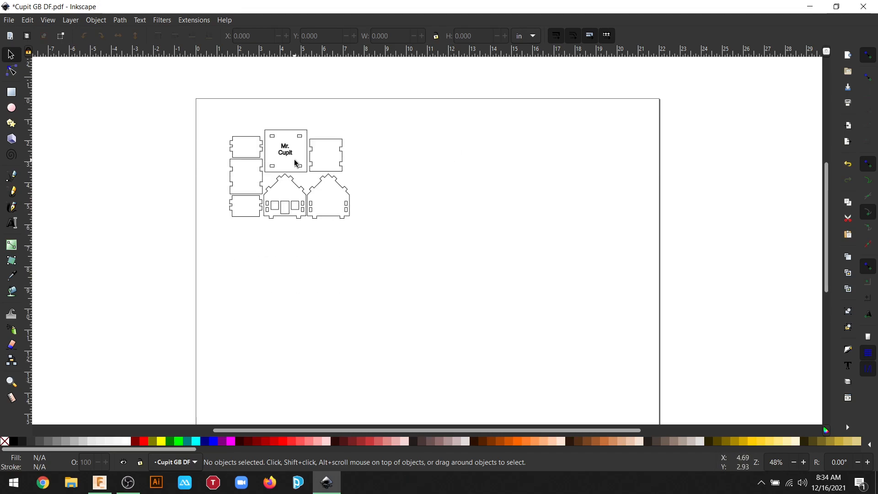
{"action": "double_click", "coordinate": [291, 156]}
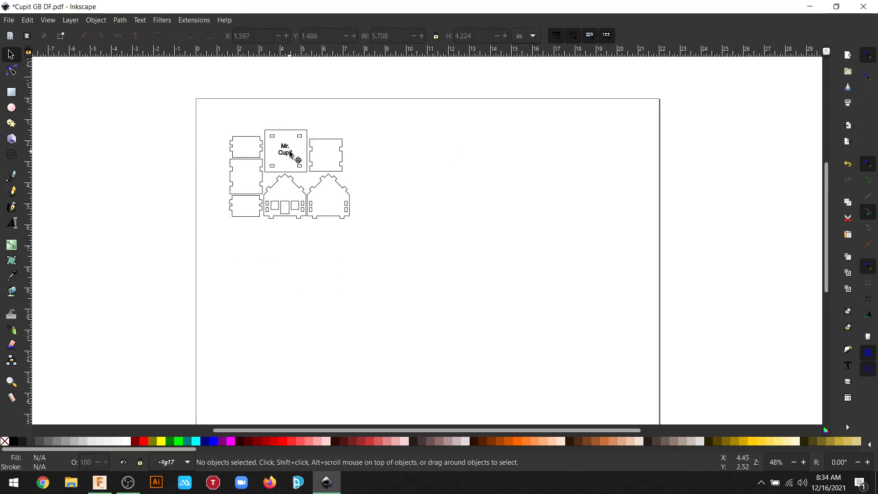
{"action": "left_click", "coordinate": [291, 156]}
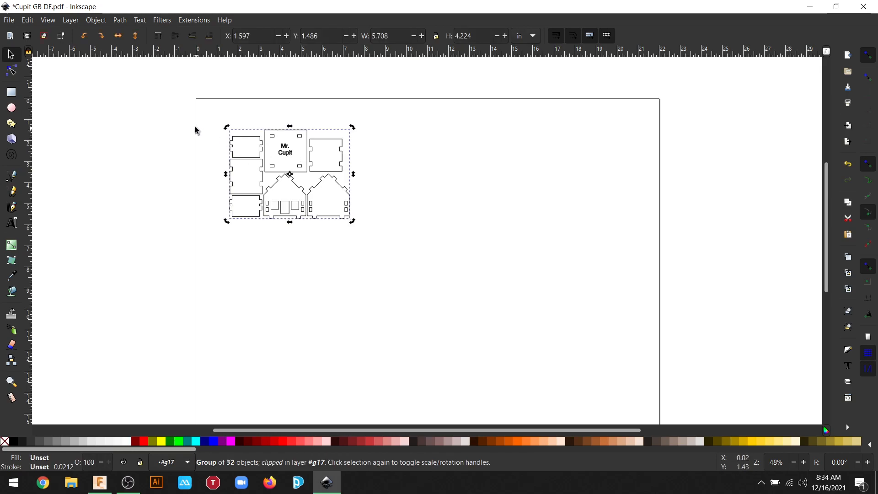
{"action": "left_click", "coordinate": [172, 118]}
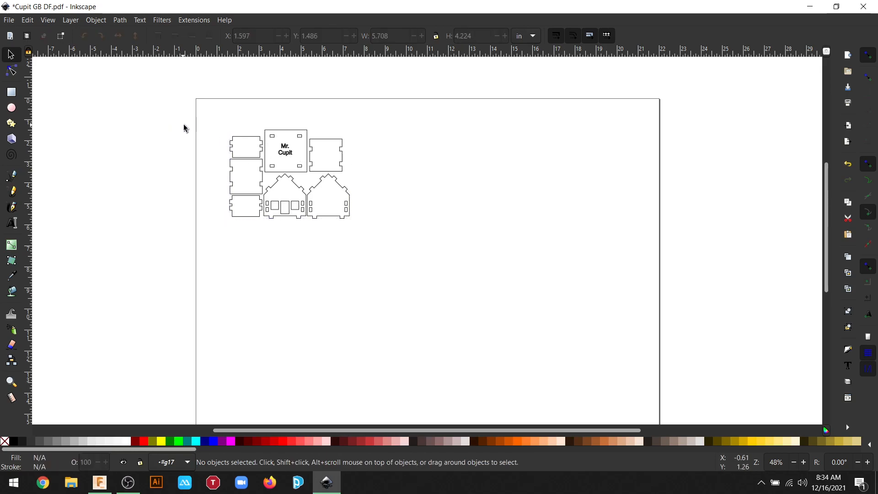
{"action": "left_click", "coordinate": [287, 158]}
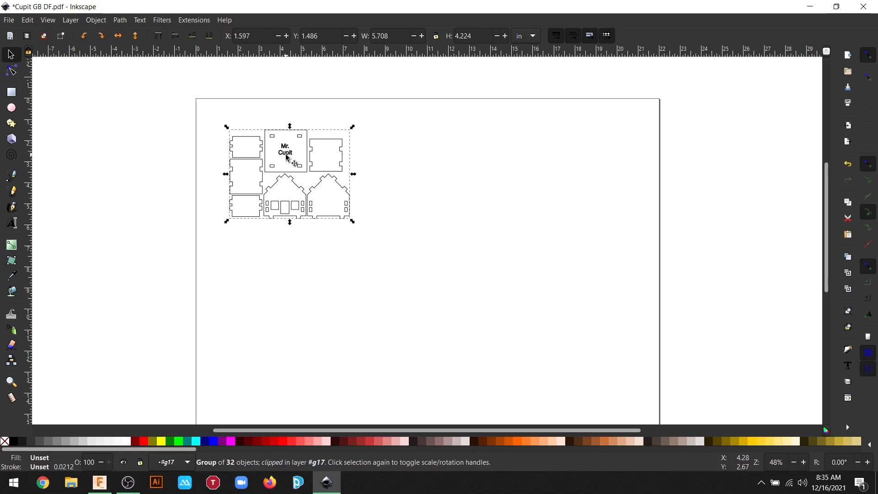
{"action": "left_click", "coordinate": [104, 22]}
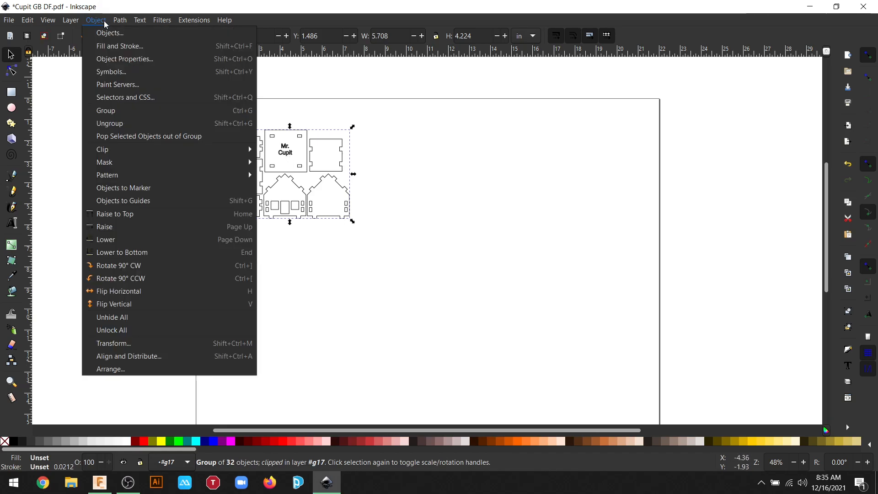
{"action": "left_click", "coordinate": [124, 121]}
{"action": "left_click", "coordinate": [157, 151]}
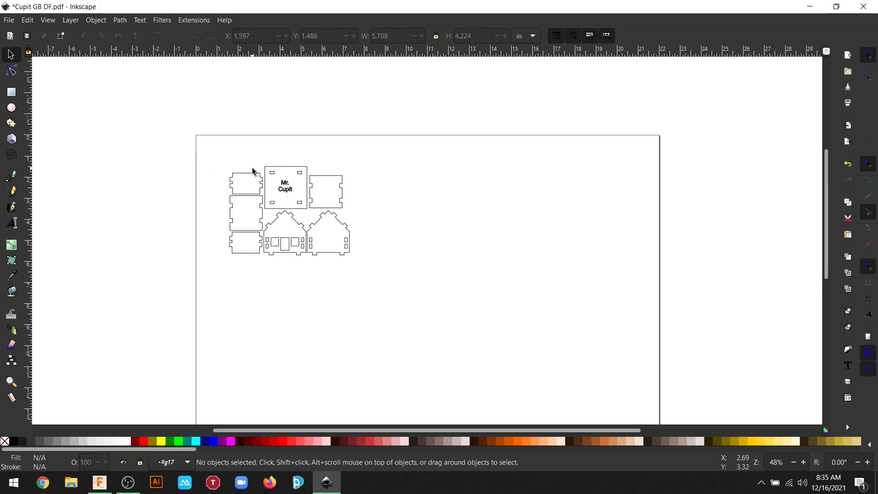
Open one letter of the name text on the square panel for node editing, and deselect it.
{"action": "scroll", "coordinate": [252, 171], "scroll_direction": "up", "scroll_amount": 4}
{"action": "scroll", "coordinate": [252, 172], "scroll_direction": "down", "scroll_amount": 2}
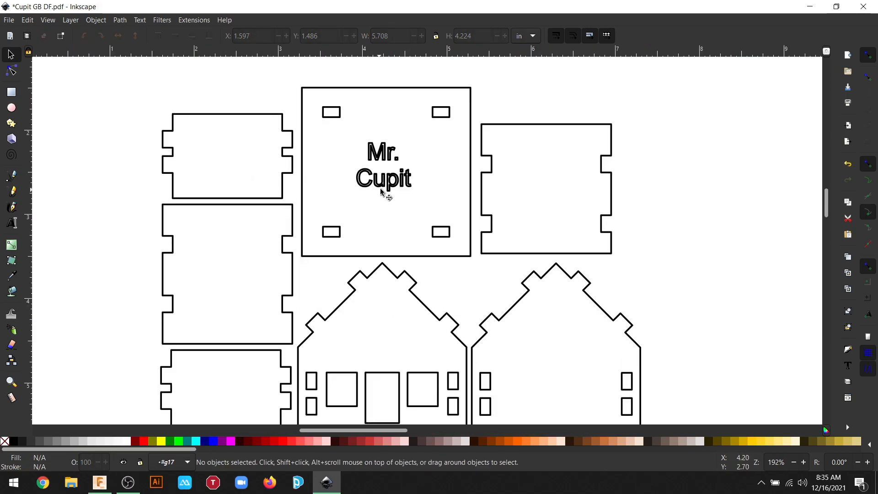
{"action": "double_click", "coordinate": [392, 182]}
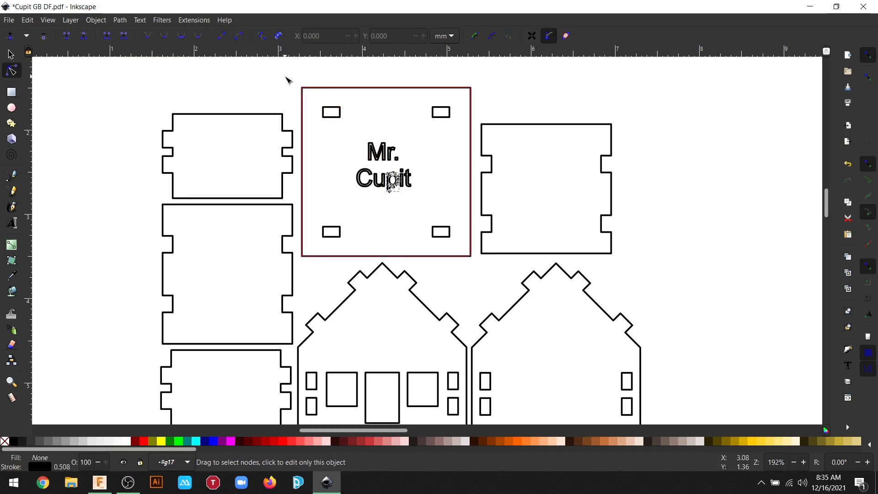
{"action": "left_click", "coordinate": [288, 81]}
{"action": "scroll", "coordinate": [268, 98], "scroll_direction": "down", "scroll_amount": 2}
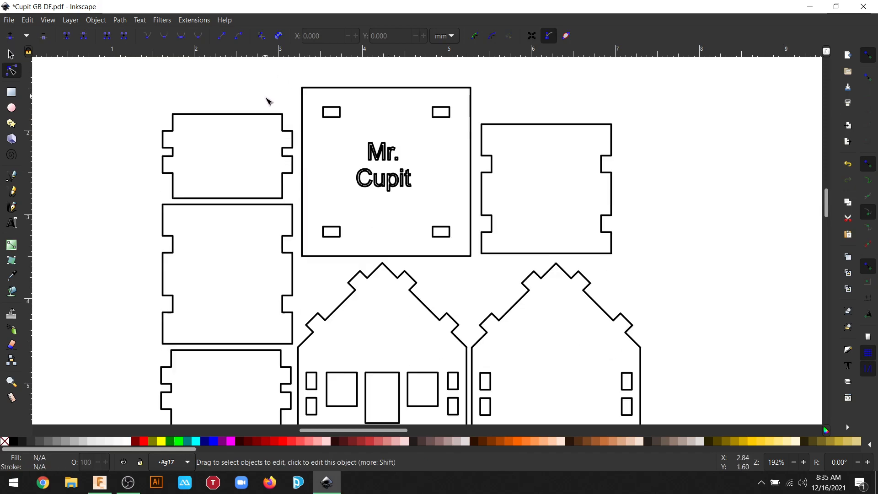
Select all the gingerbread house parts and the name text together with the Node tool.
{"action": "scroll", "coordinate": [267, 104], "scroll_direction": "down", "scroll_amount": 2, "text": "ctrl"}
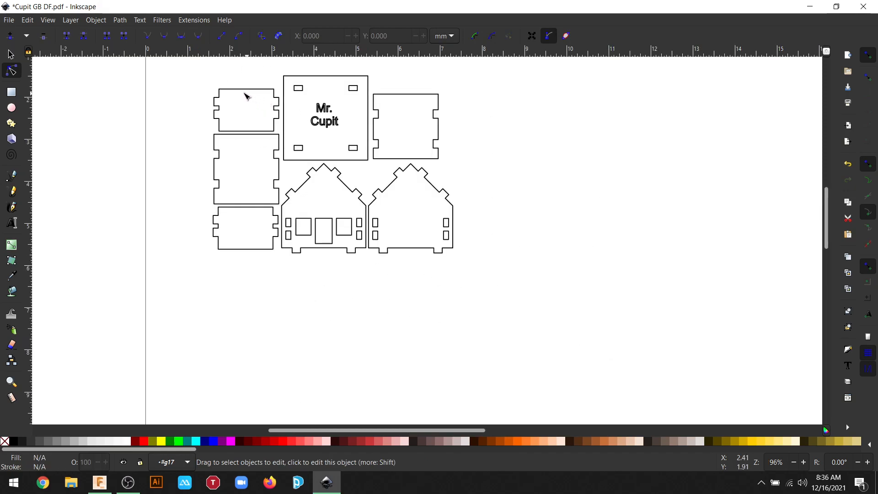
{"action": "scroll", "coordinate": [241, 94], "scroll_direction": "up", "scroll_amount": 2}
{"action": "mouse_move", "coordinate": [190, 95]}
{"action": "left_mouse_down"}
{"action": "mouse_move", "coordinate": [520, 308]}
{"action": "mouse_move", "coordinate": [525, 322]}
{"action": "left_mouse_up"}
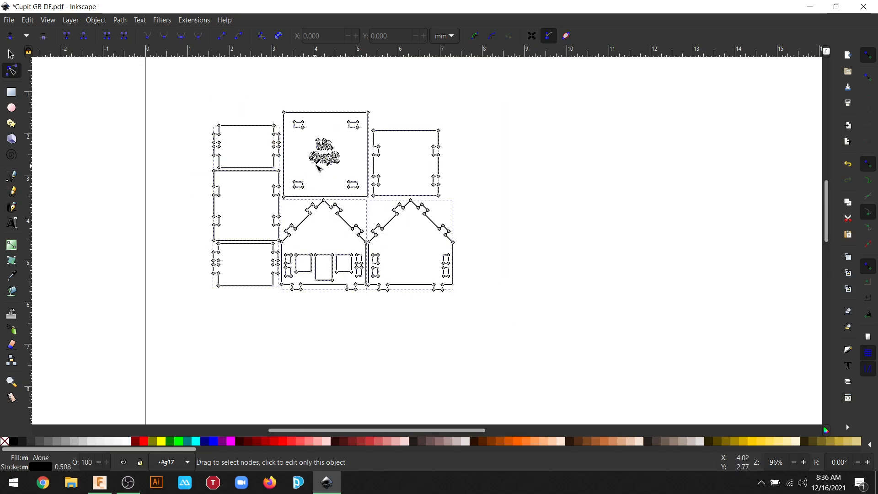
{"action": "left_click", "coordinate": [322, 163]}
{"action": "left_click", "coordinate": [576, 177]}
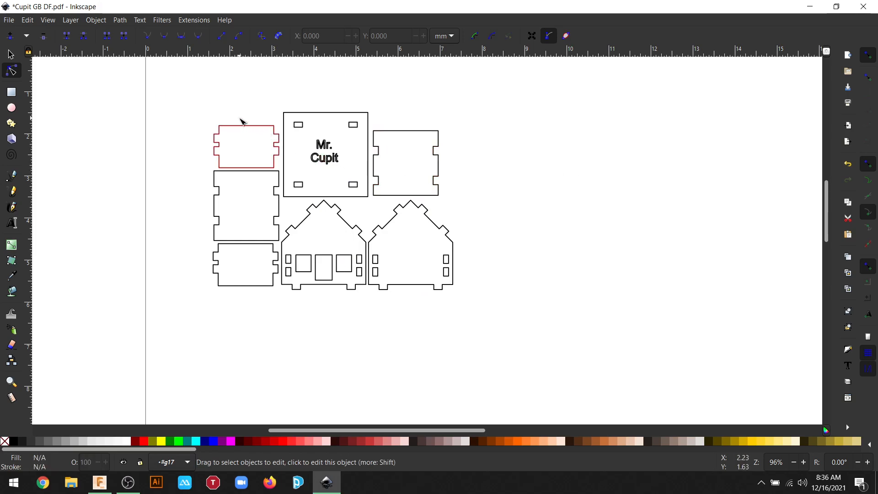
{"action": "left_click_drag", "start_coordinate": [206, 91], "coordinate": [484, 350]}
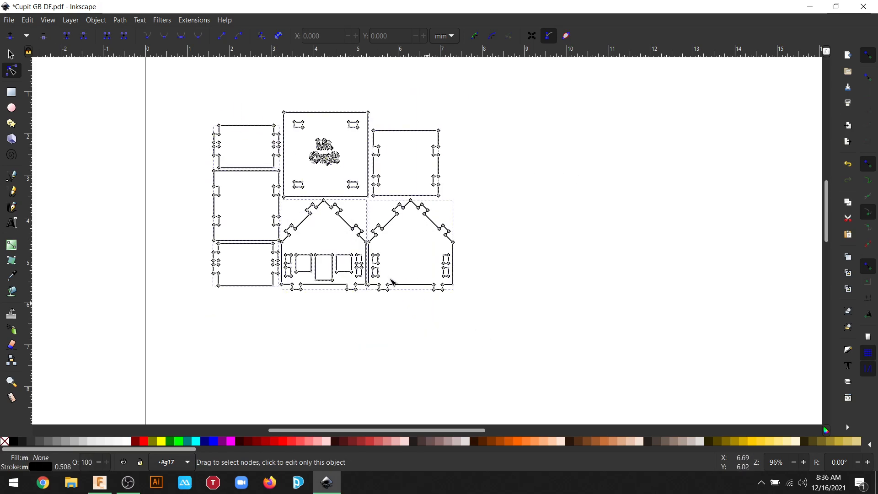
Set the stroke paint of all the selected house parts and the name text to flat red, RGB 255, 0, 0.
{"action": "left_click", "coordinate": [95, 20]}
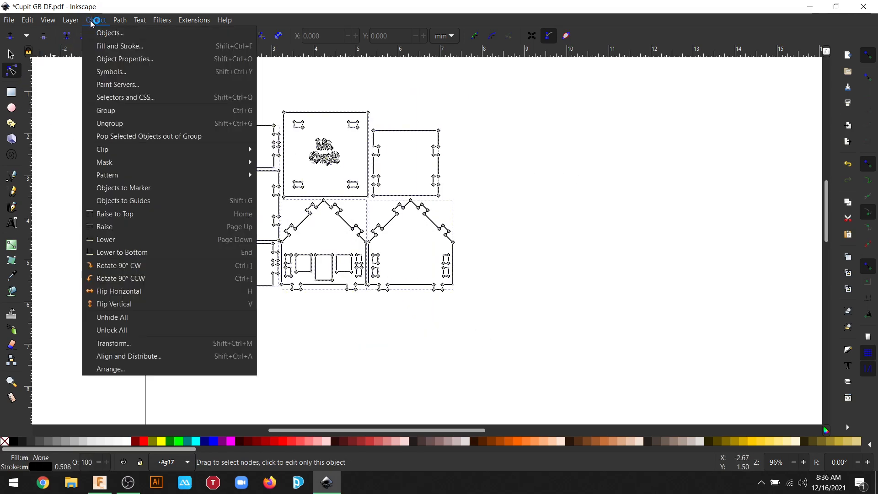
{"action": "left_click", "coordinate": [99, 50]}
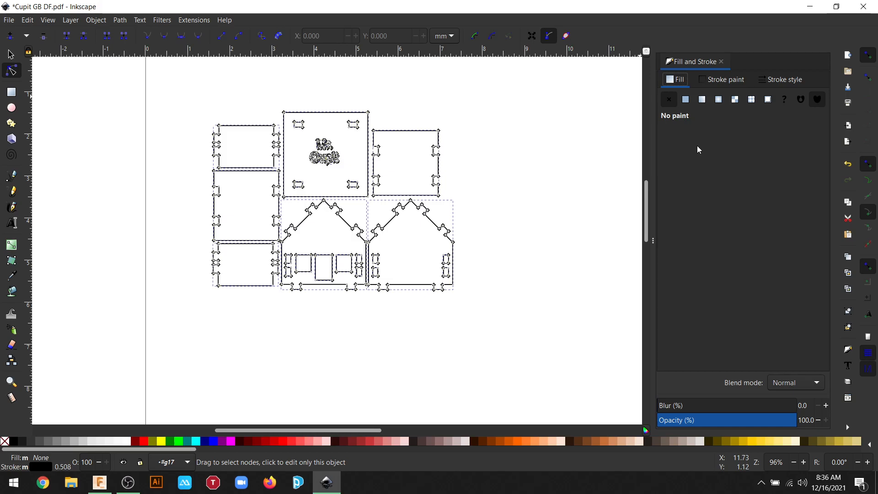
{"action": "left_click", "coordinate": [722, 82]}
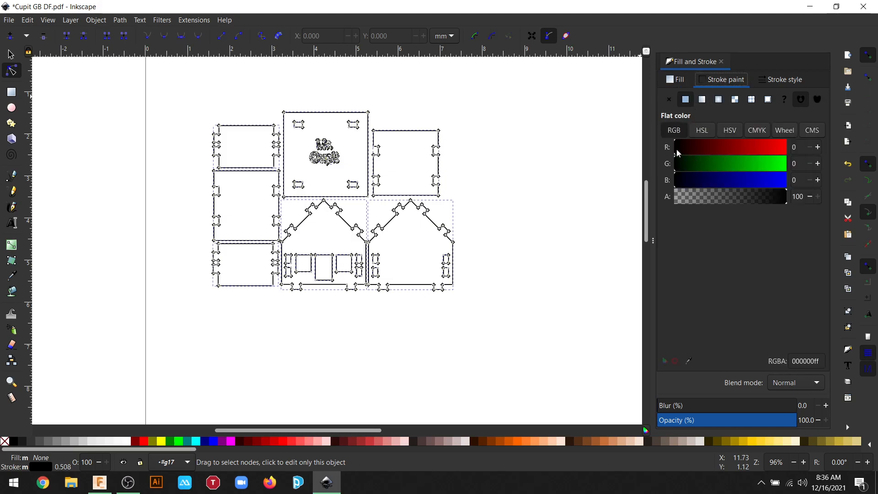
{"action": "left_click_drag", "start_coordinate": [690, 149], "coordinate": [790, 154]}
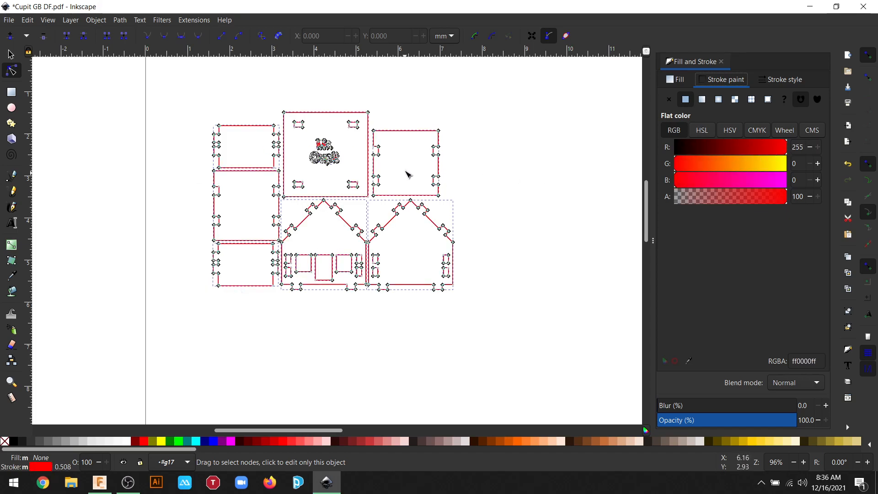
Set the stroke width of all the selected parts and text to 0.001 in, and deselect them.
{"action": "left_click", "coordinate": [781, 80]}
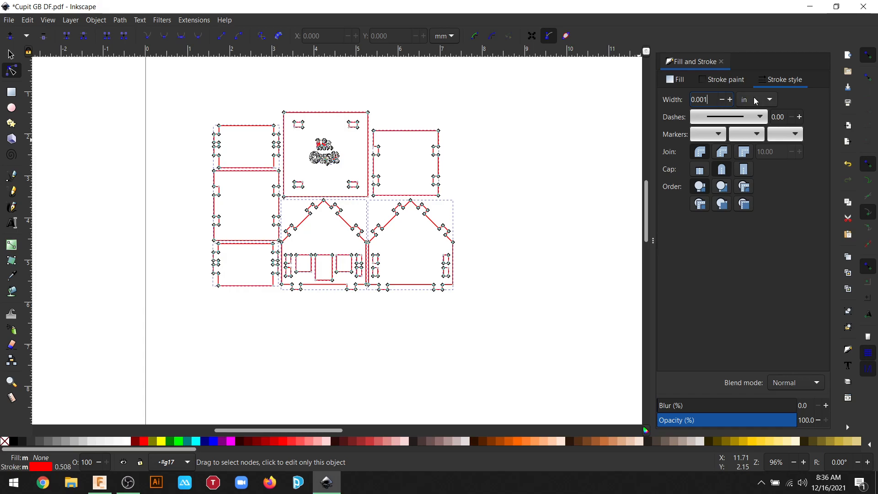
{"action": "key", "text": "Return"}
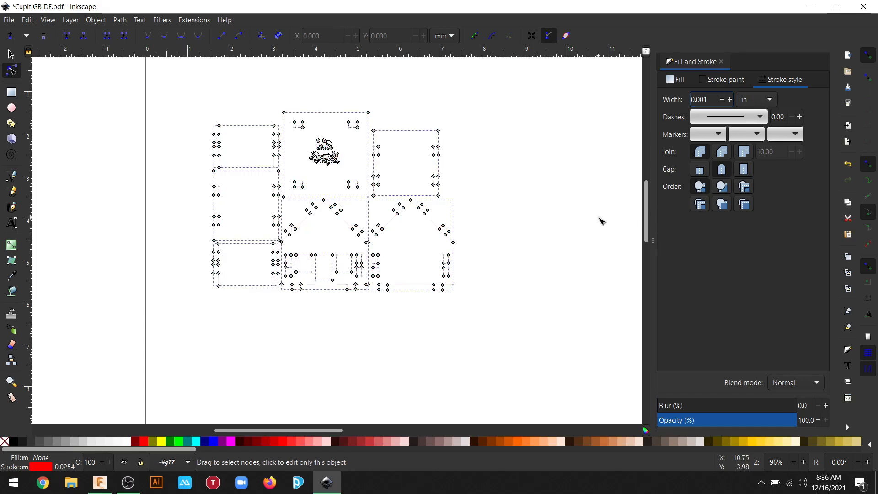
{"action": "left_click", "coordinate": [600, 220]}
Select only the name text letters on the square panel, set their stroke paint to black, RGB 0, 0, 0, and deselect them.
{"action": "scroll", "coordinate": [222, 257], "scroll_direction": "down", "scroll_amount": 3, "text": "ctrl"}
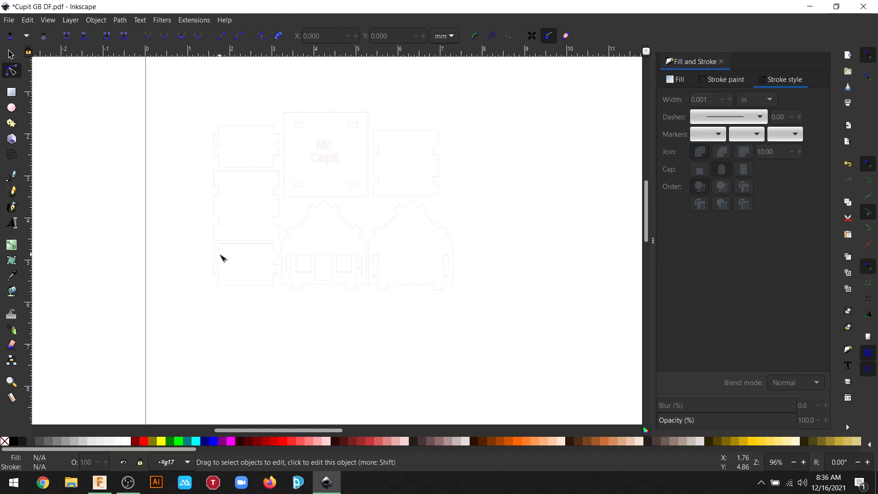
{"action": "scroll", "coordinate": [416, 241], "scroll_direction": "down", "scroll_amount": 3}
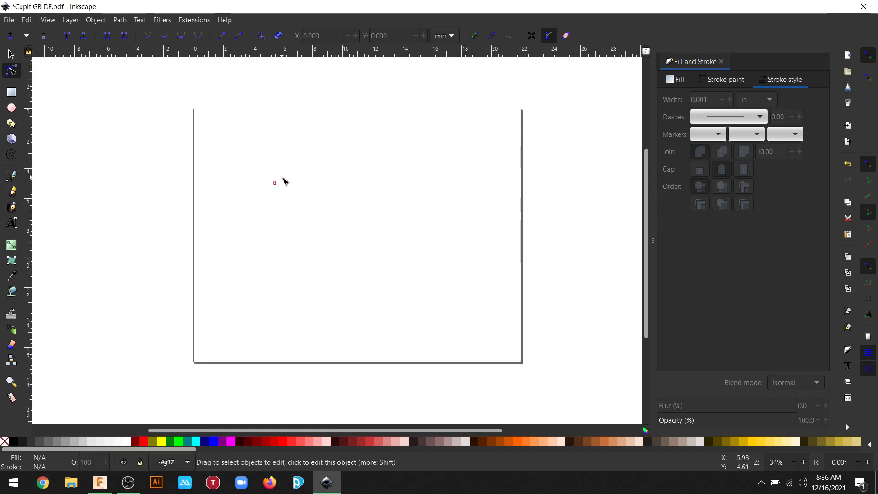
{"action": "scroll", "coordinate": [284, 180], "scroll_direction": "up", "scroll_amount": 4, "text": "ctrl"}
{"action": "scroll", "coordinate": [209, 177], "scroll_direction": "up", "scroll_amount": 5}
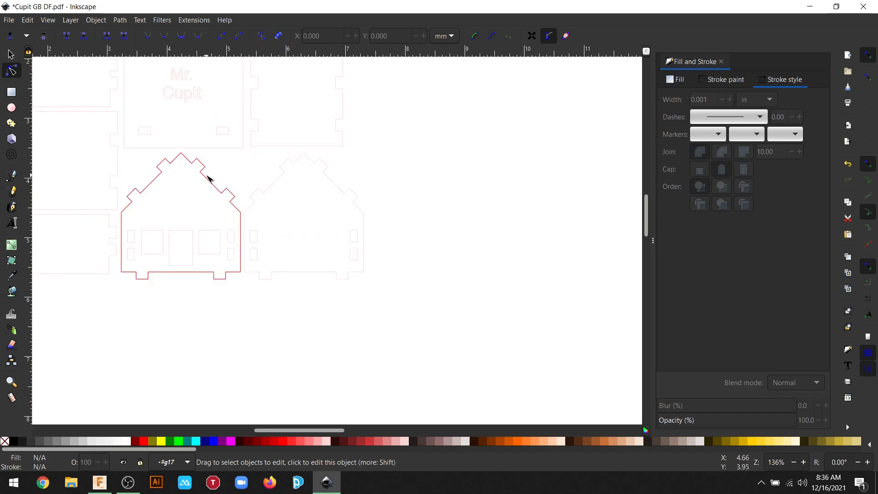
{"action": "left_click_drag", "start_coordinate": [268, 432], "coordinate": [245, 432]}
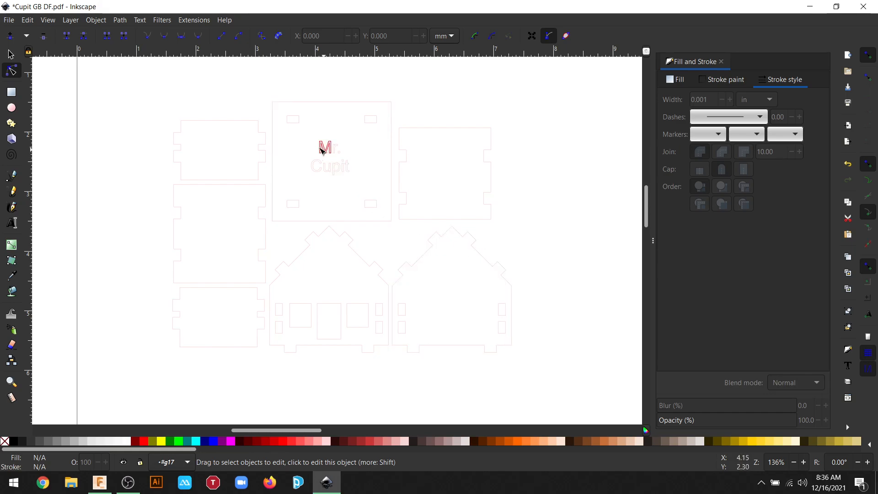
{"action": "left_click_drag", "start_coordinate": [298, 139], "coordinate": [356, 182]}
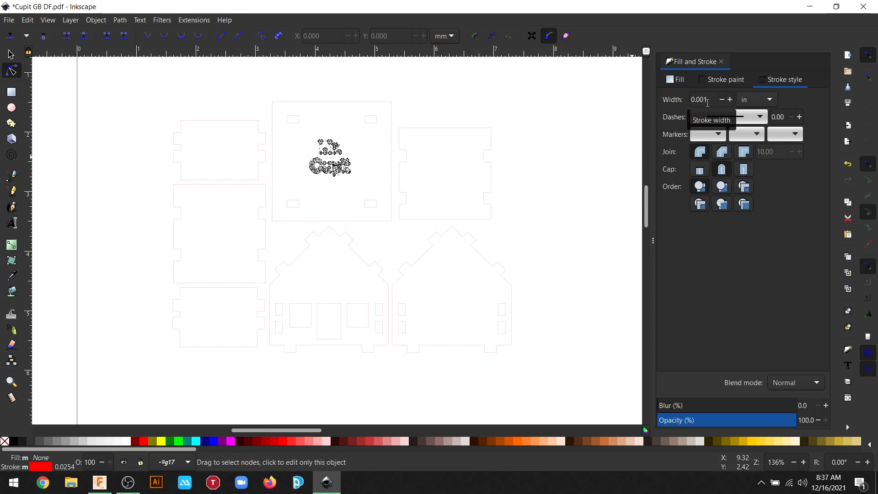
{"action": "left_click", "coordinate": [717, 83]}
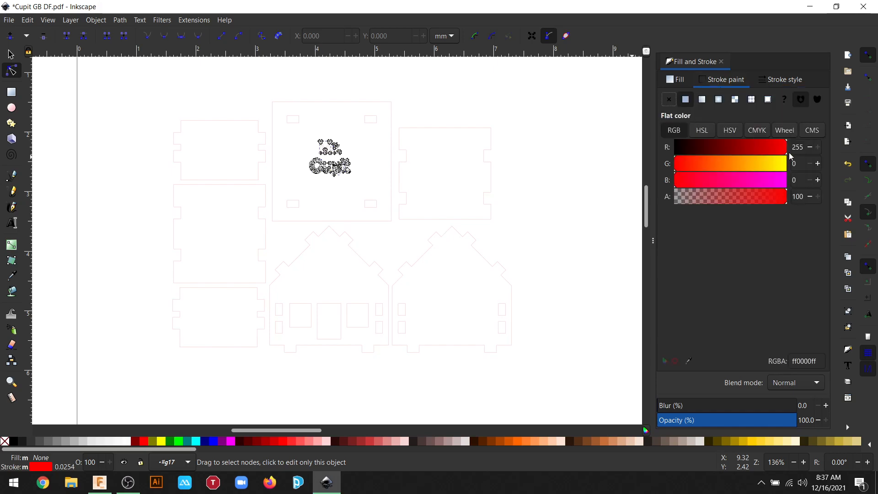
{"action": "left_click_drag", "start_coordinate": [789, 152], "coordinate": [665, 161]}
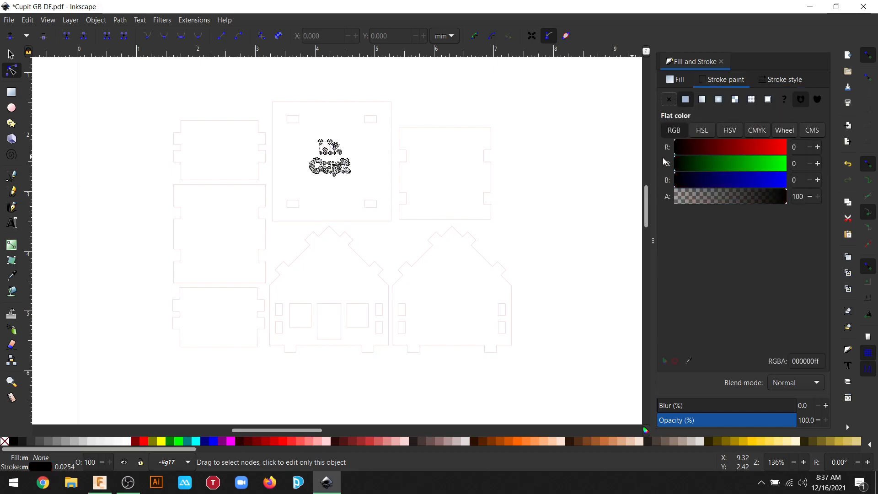
{"action": "left_click", "coordinate": [572, 131]}
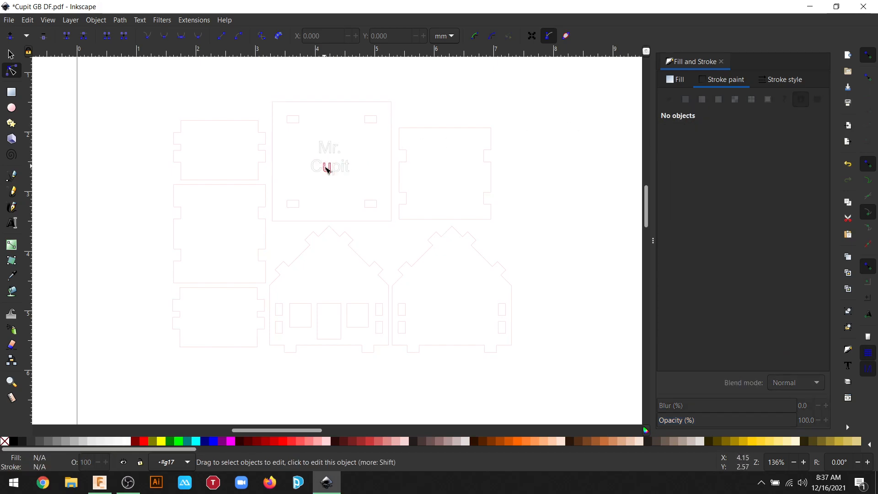
Give all the letters of the name text a flat black fill, and deselect them.
{"action": "scroll", "coordinate": [326, 172], "scroll_direction": "up", "scroll_amount": 4}
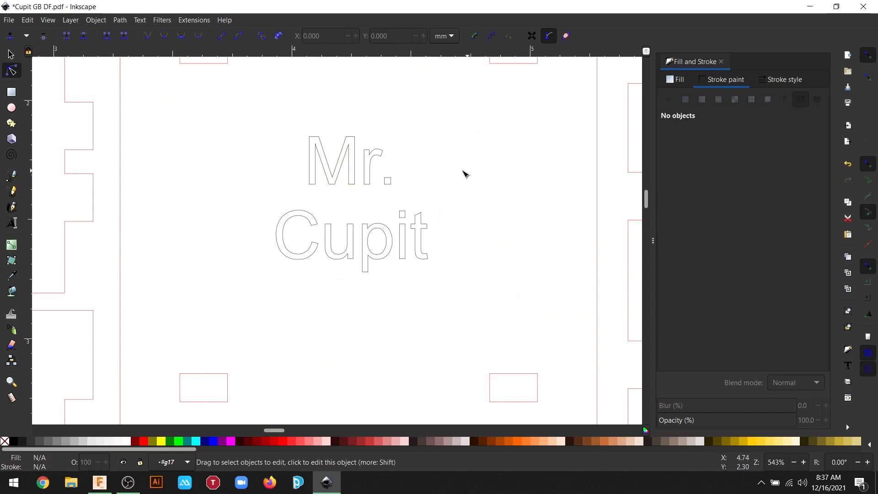
{"action": "left_click_drag", "start_coordinate": [218, 121], "coordinate": [482, 284]}
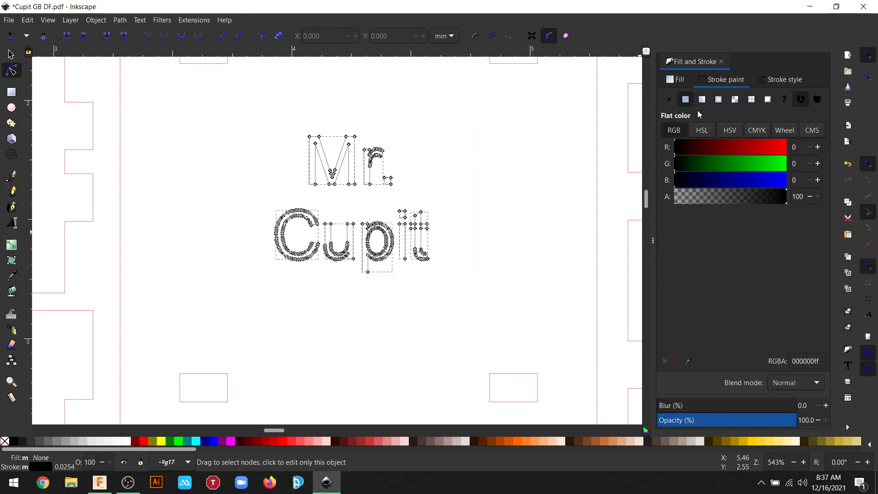
{"action": "left_click", "coordinate": [682, 85]}
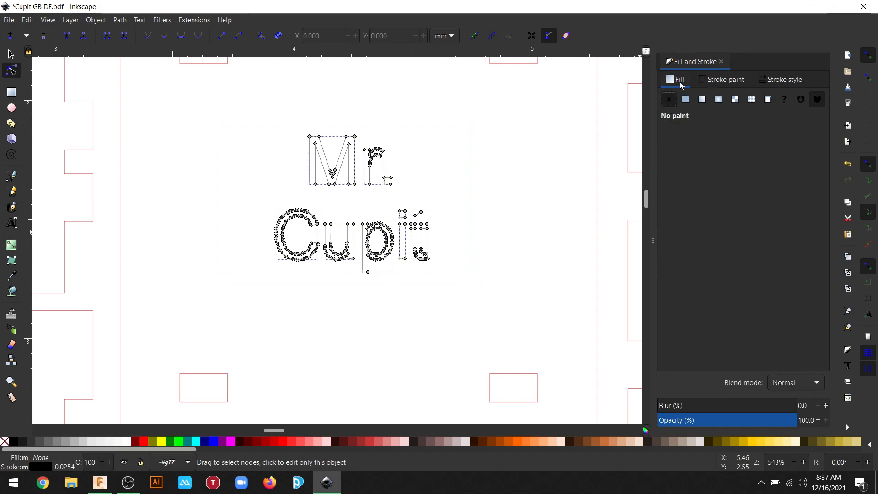
{"action": "left_click", "coordinate": [687, 102]}
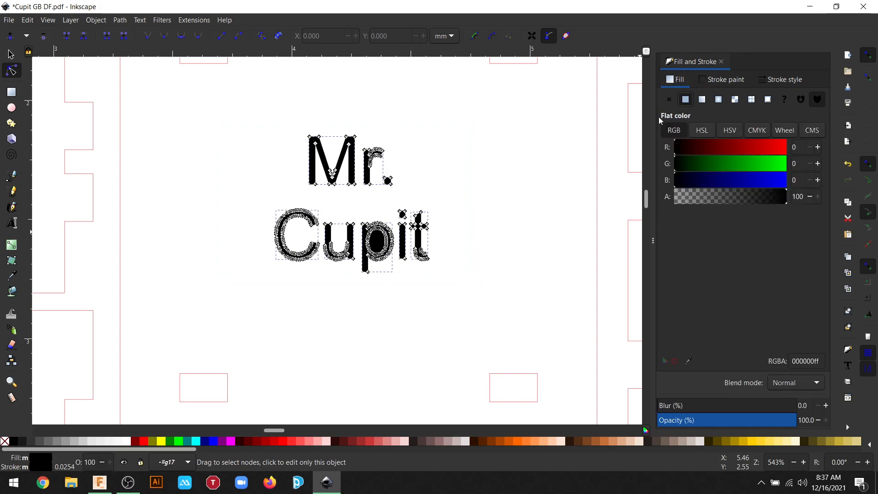
{"action": "left_click", "coordinate": [554, 176]}
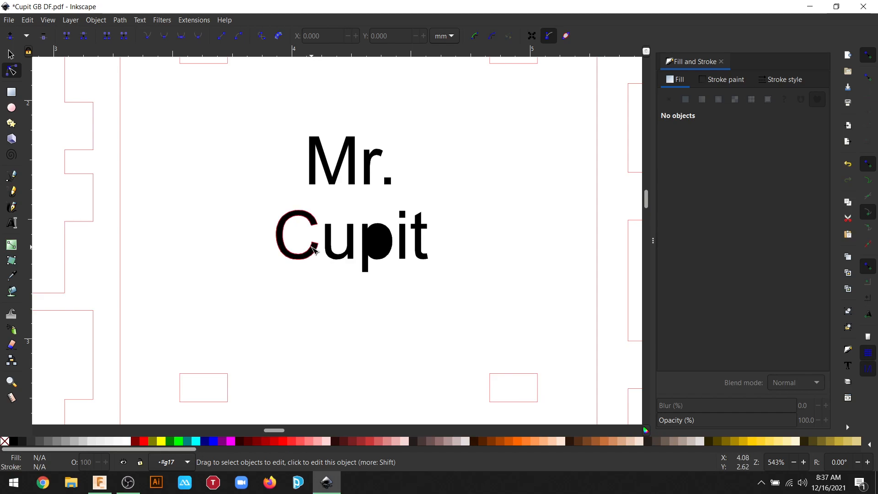
Change the fill of the oval inside the letter p to white by raising its red, green and blue values, and deselect it.
{"action": "left_click", "coordinate": [375, 247]}
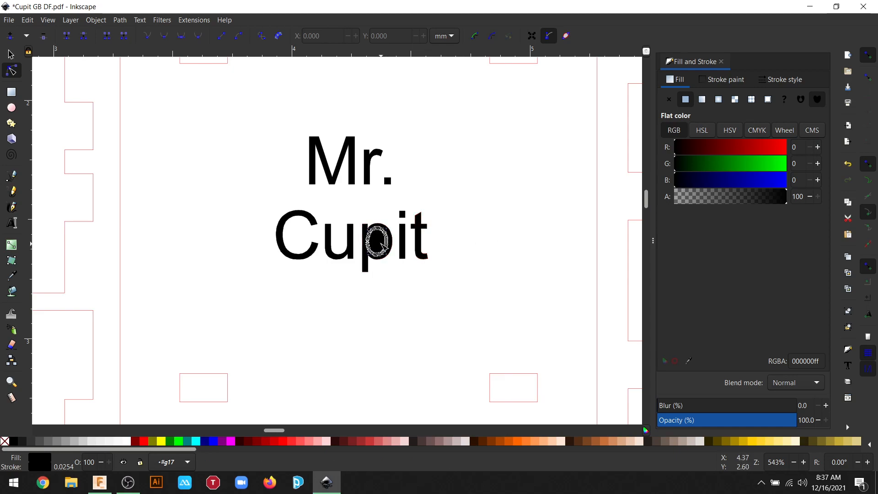
{"action": "left_click_drag", "start_coordinate": [698, 155], "coordinate": [811, 160]}
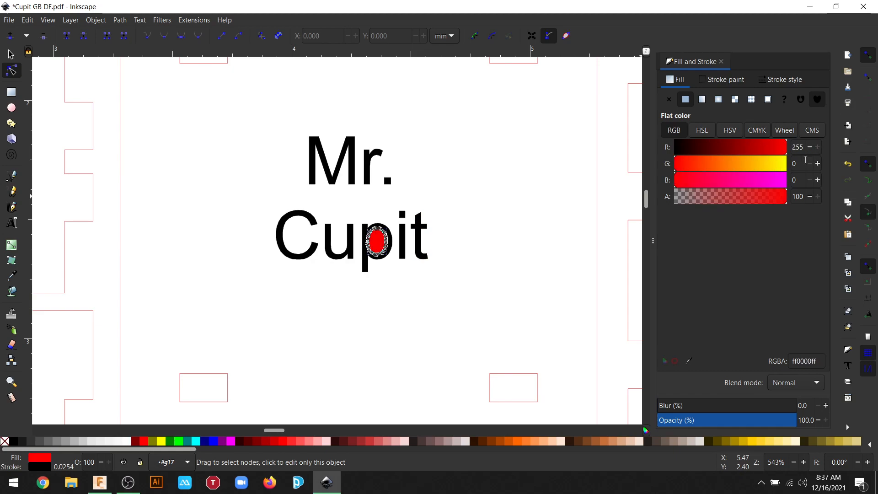
{"action": "left_click_drag", "start_coordinate": [681, 173], "coordinate": [786, 174]}
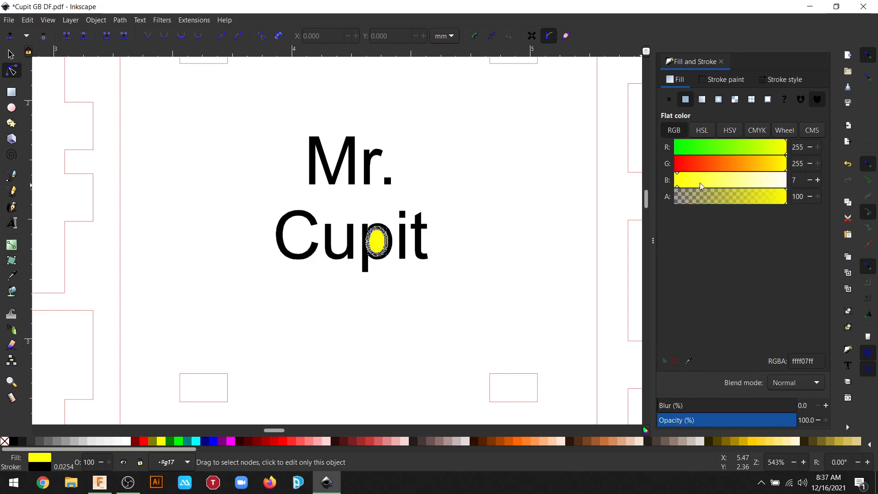
{"action": "left_click_drag", "start_coordinate": [693, 187], "coordinate": [786, 188]}
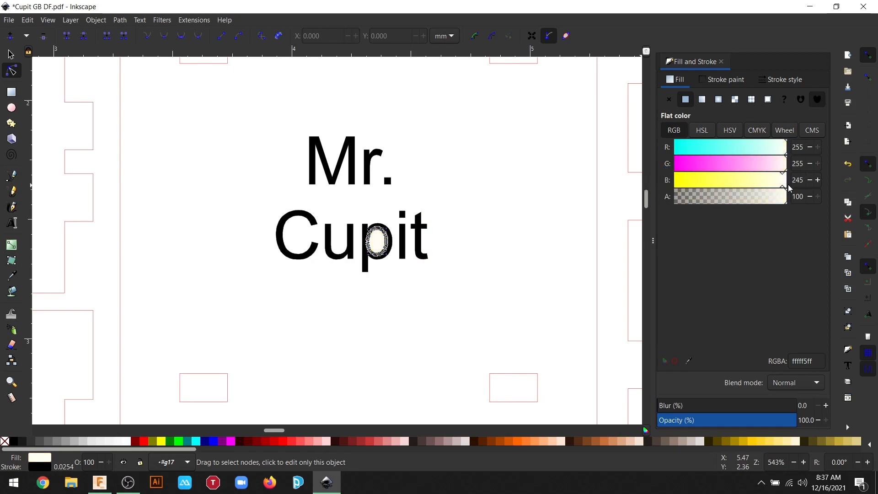
{"action": "left_click", "coordinate": [486, 161]}
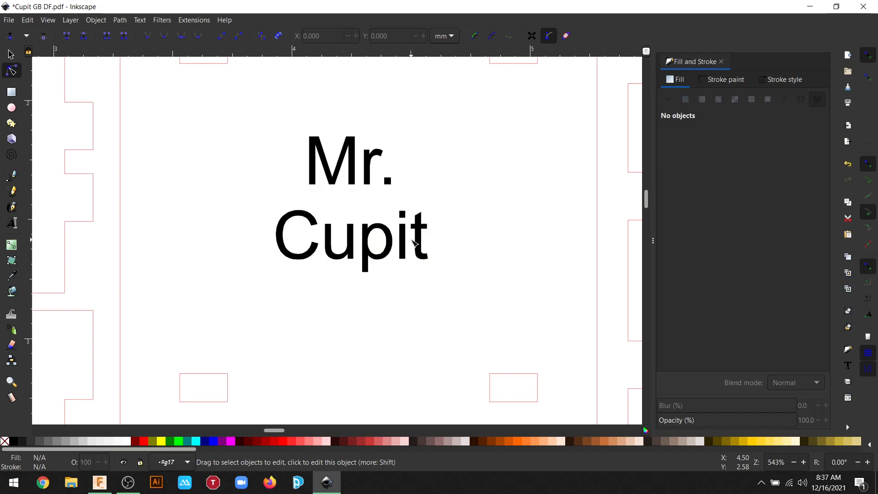
Save the drawing in the Downloads folder as Portable Document Format (*.pdf), adding a suffix to the existing file name.
{"action": "scroll", "coordinate": [430, 214], "scroll_direction": "down", "scroll_amount": 6, "text": "ctrl"}
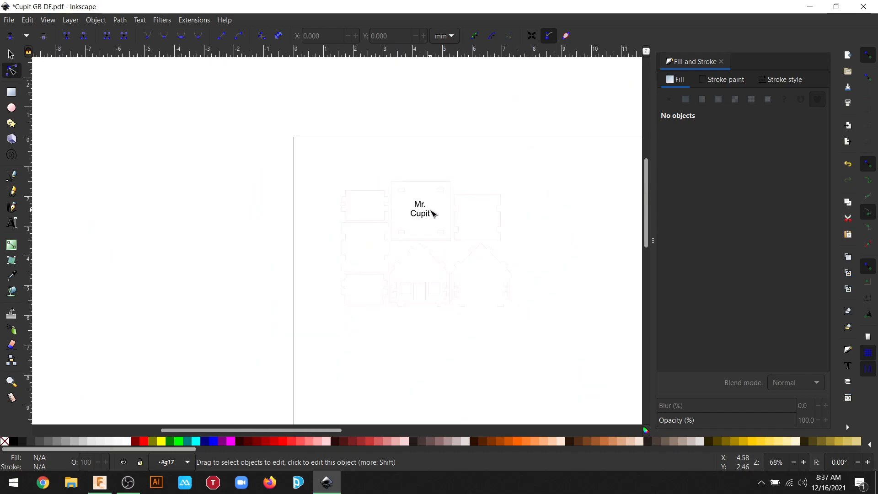
{"action": "scroll", "coordinate": [431, 211], "scroll_direction": "down", "scroll_amount": 2, "text": "ctrl"}
{"action": "scroll", "coordinate": [431, 196], "scroll_direction": "up", "scroll_amount": 2}
{"action": "scroll", "coordinate": [431, 204], "scroll_direction": "down", "scroll_amount": 4}
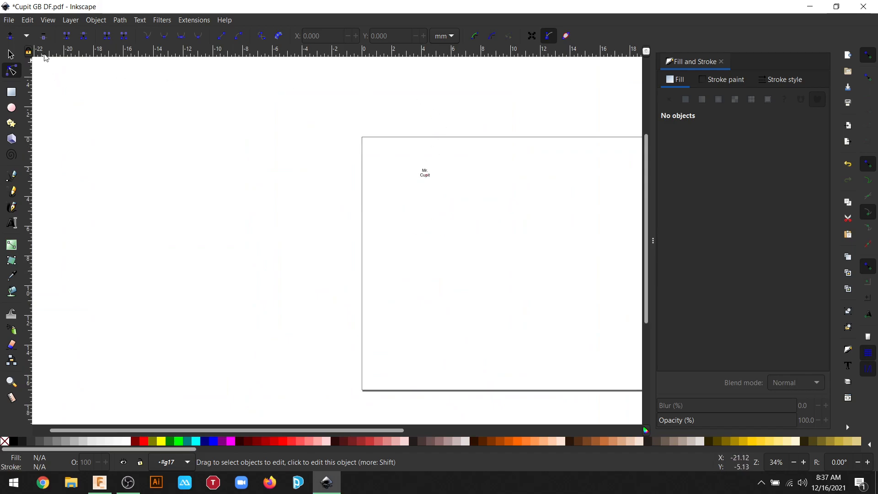
{"action": "left_click", "coordinate": [9, 20]}
{"action": "left_click", "coordinate": [28, 110]}
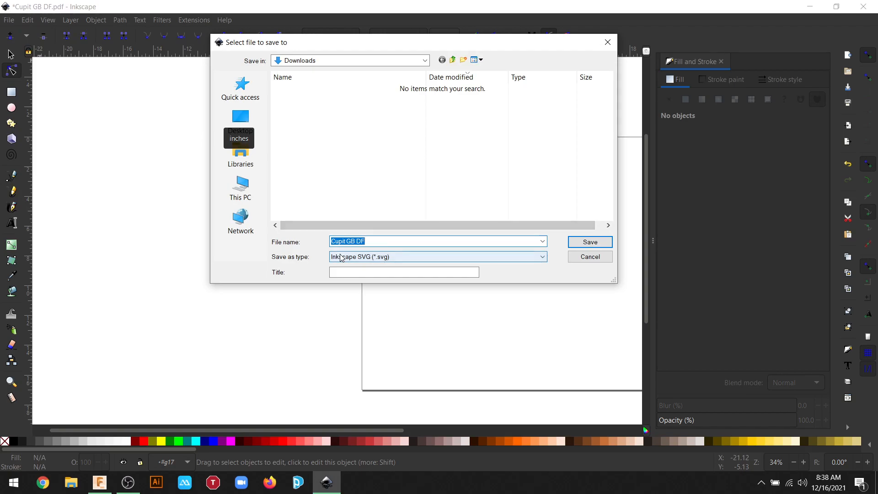
{"action": "left_click", "coordinate": [341, 258]}
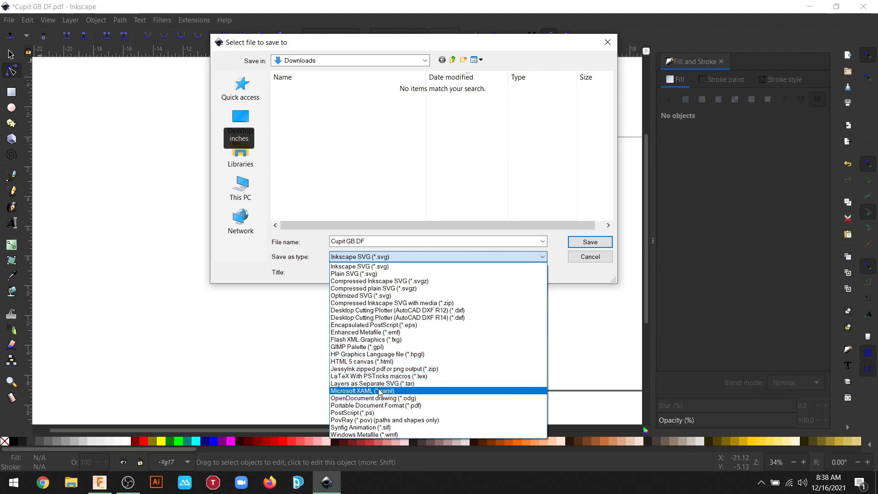
{"action": "left_click", "coordinate": [379, 405]}
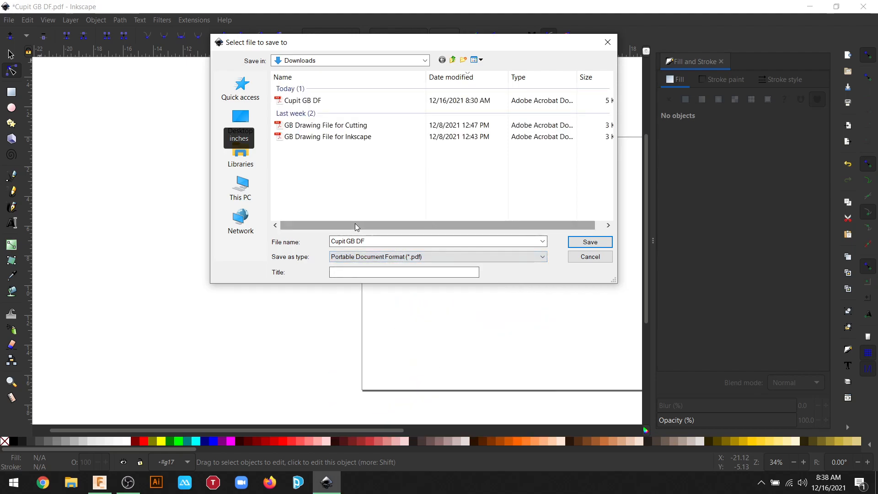
{"action": "left_click", "coordinate": [374, 244]}
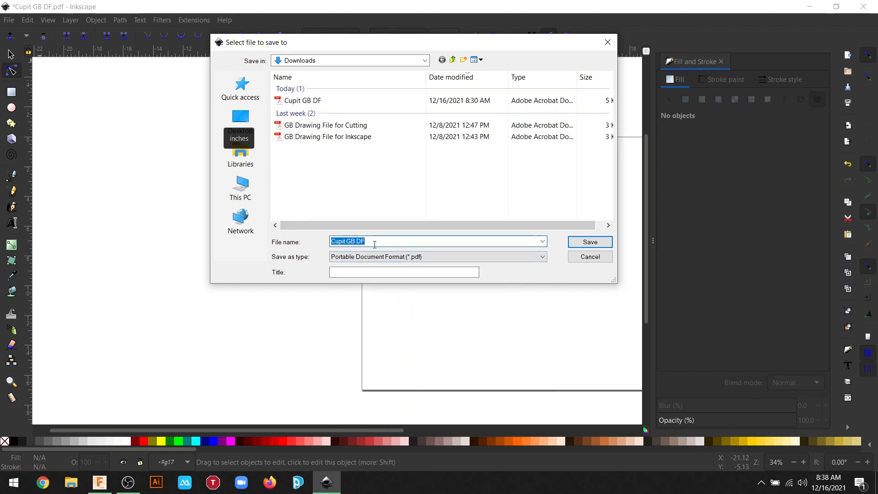
{"action": "left_click", "coordinate": [373, 243]}
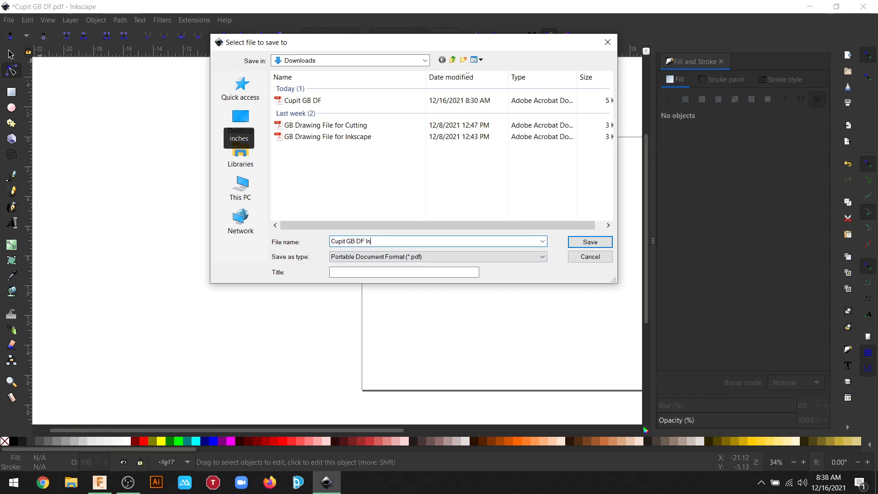